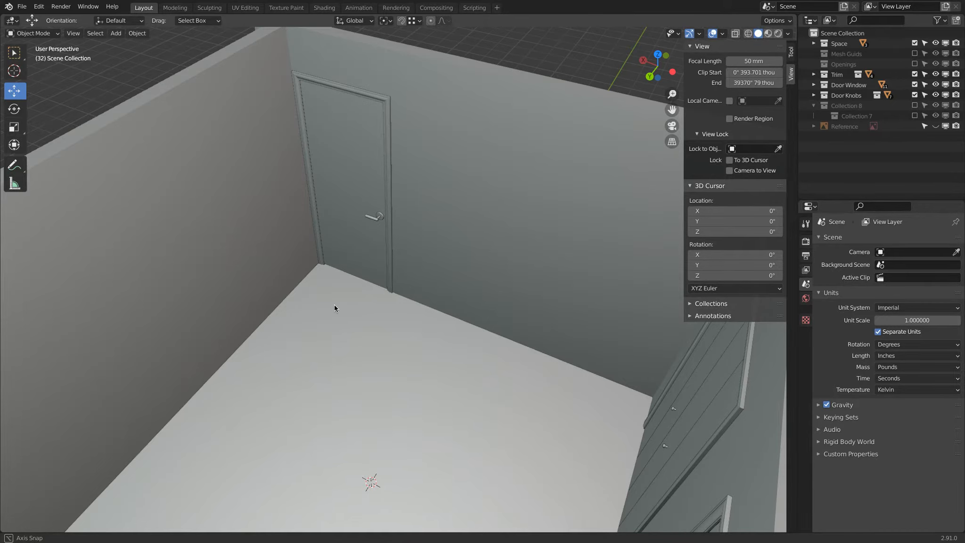
Step: Add a plane mesh and move it to X -55", Y -58" in the floor corner beside the closet doors
{"action": "scroll", "coordinate": [336, 304], "scroll_direction": "down", "scroll_amount": 6}
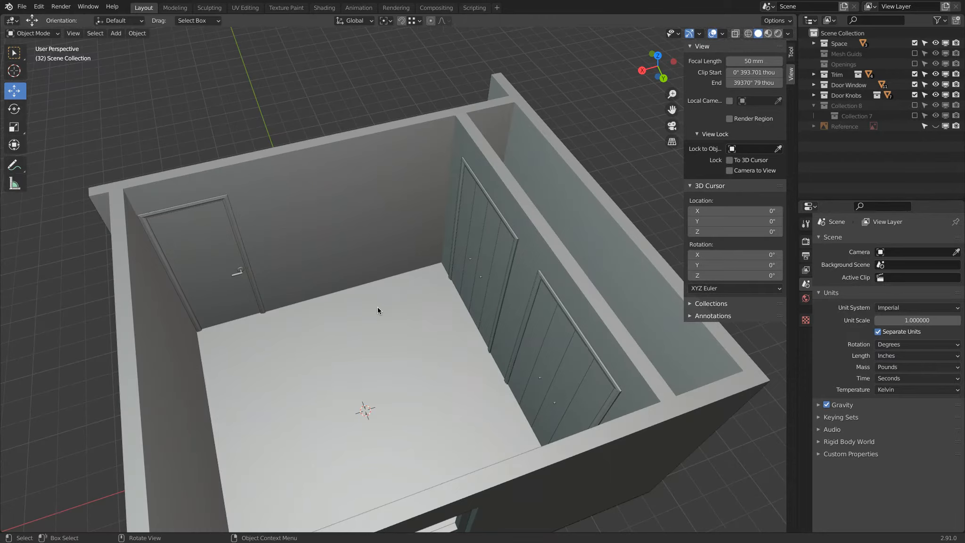
{"action": "key", "text": "shift+a"}
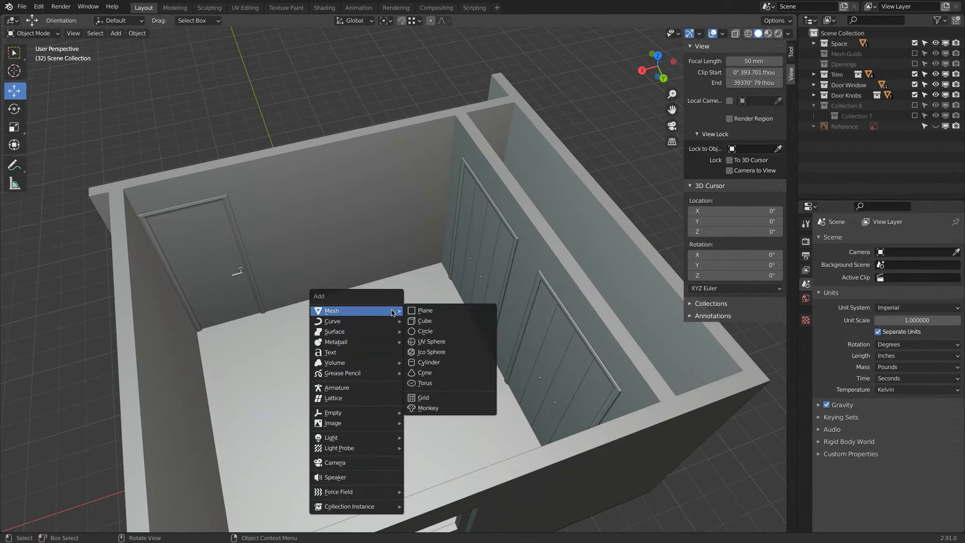
{"action": "left_click", "coordinate": [422, 311]}
{"action": "left_click_drag", "start_coordinate": [370, 438], "coordinate": [436, 306]}
{"action": "left_click_drag", "start_coordinate": [297, 325], "coordinate": [383, 258]}
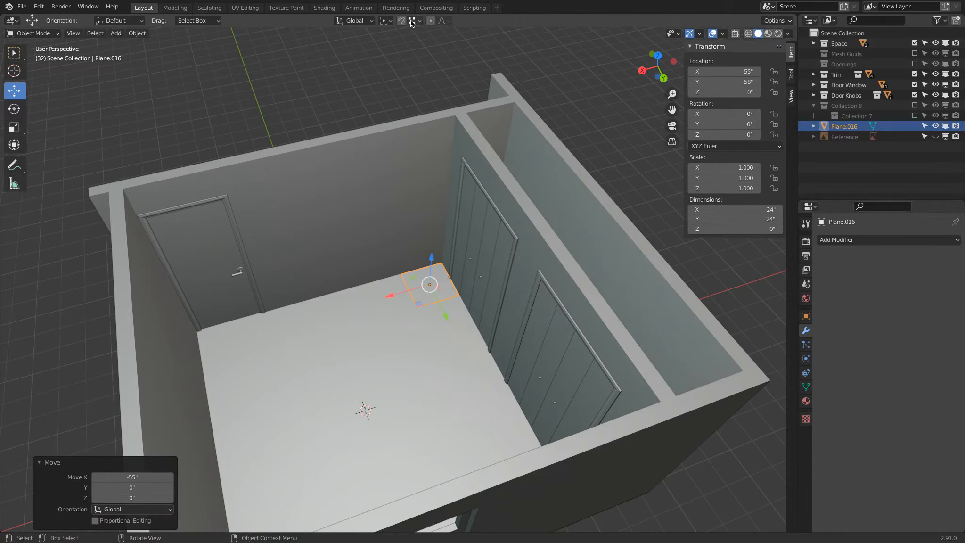
Step: Snap the plane's height to the floor surface, at about 500 thou on Z
{"action": "scroll", "coordinate": [443, 281], "scroll_direction": "up", "scroll_amount": 4}
{"action": "scroll", "coordinate": [443, 282], "scroll_direction": "up", "scroll_amount": 3}
{"action": "key", "text": "shift+z"}
{"action": "key", "text": "shift+z"}
{"action": "left_click_drag", "start_coordinate": [479, 269], "coordinate": [491, 234]}
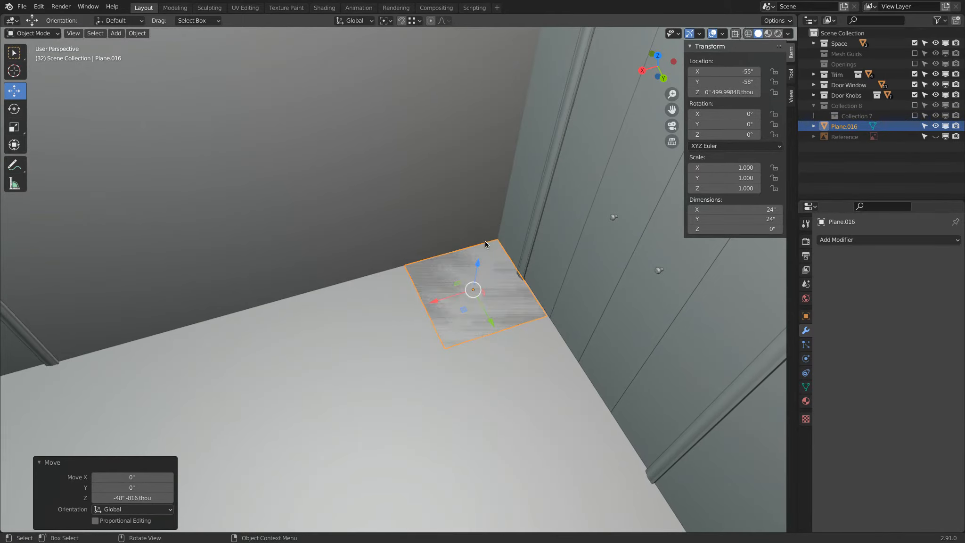
Step: Edit the plane and move its edge opposite the closet wall about 98" along X across the room
{"action": "key", "text": "Tab"}
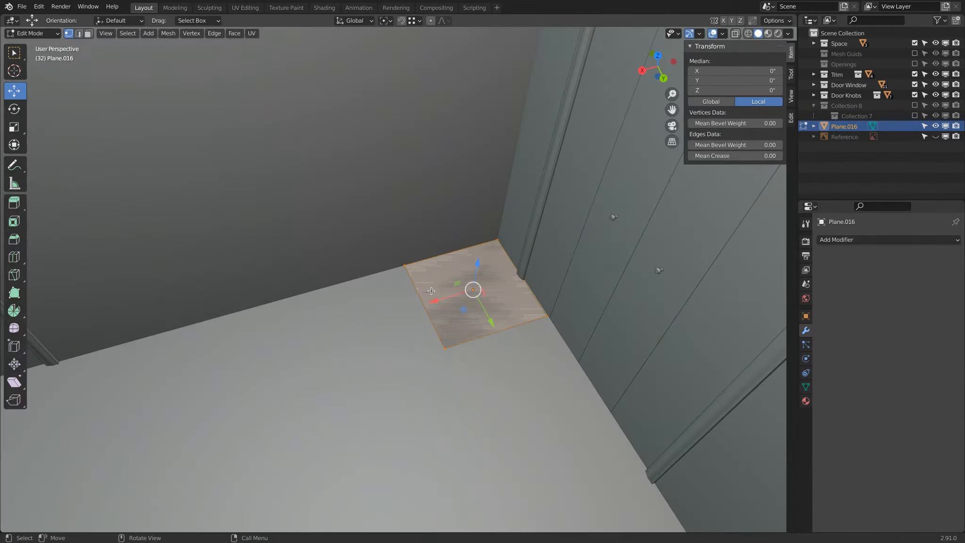
{"action": "left_click", "coordinate": [408, 261]}
{"action": "left_click", "coordinate": [444, 349], "text": "shift"}
{"action": "middle_click_drag", "start_coordinate": [460, 380], "coordinate": [442, 332]}
{"action": "scroll", "coordinate": [448, 334], "scroll_direction": "down", "scroll_amount": 12}
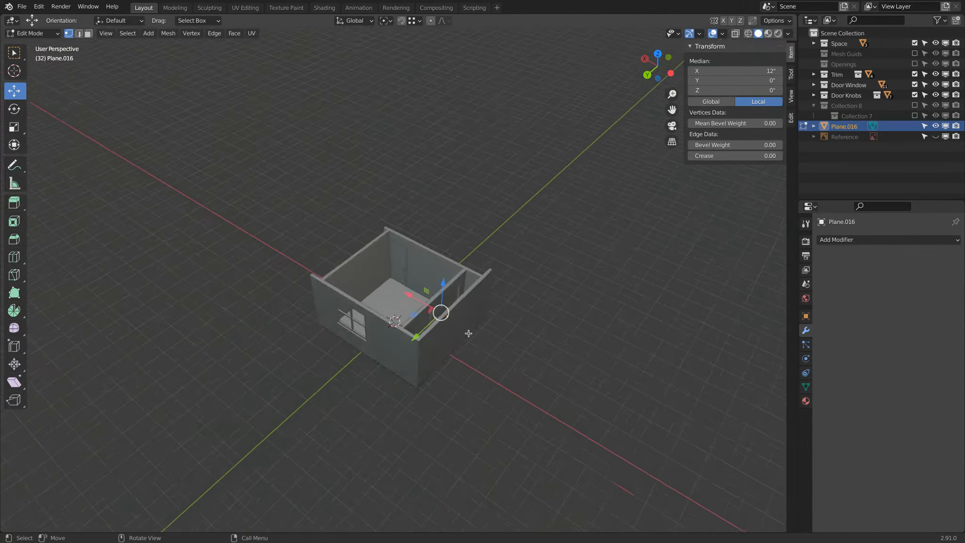
{"action": "scroll", "coordinate": [468, 333], "scroll_direction": "up", "scroll_amount": 2}
{"action": "left_click_drag", "start_coordinate": [455, 324], "coordinate": [381, 283]}
Step: Set snapping to Edge and snap the moved plane edge to the wall beside the entry door
{"action": "middle_click_drag", "start_coordinate": [381, 282], "coordinate": [424, 320]}
{"action": "scroll", "coordinate": [387, 283], "scroll_direction": "up", "scroll_amount": 8}
{"action": "left_click", "coordinate": [415, 21]}
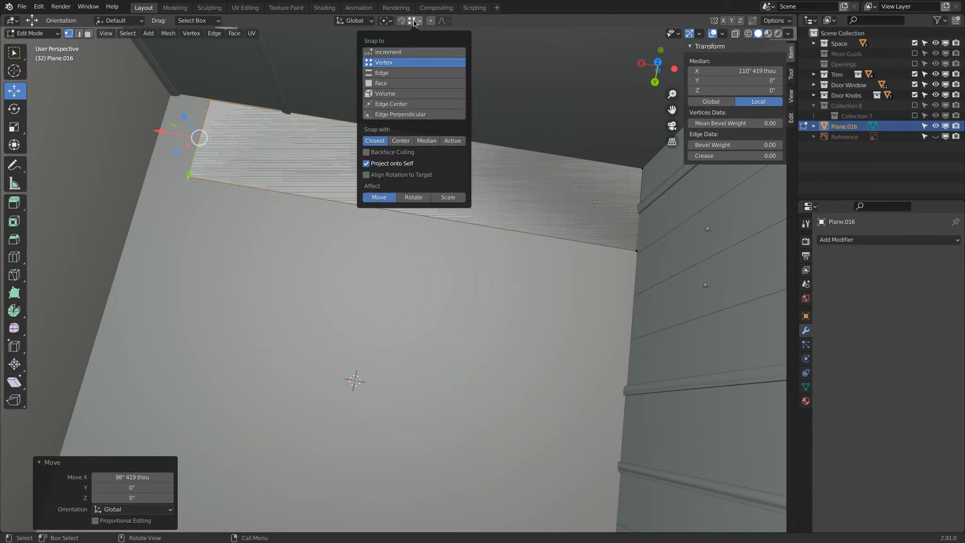
{"action": "left_click", "coordinate": [384, 72]}
{"action": "left_click_drag", "start_coordinate": [159, 132], "coordinate": [157, 139], "text": "ctrl"}
Step: Select the plane's long inner edge and move it 116" along Y to the window wall
{"action": "scroll", "coordinate": [210, 182], "scroll_direction": "down", "scroll_amount": 1}
{"action": "left_click", "coordinate": [188, 188]}
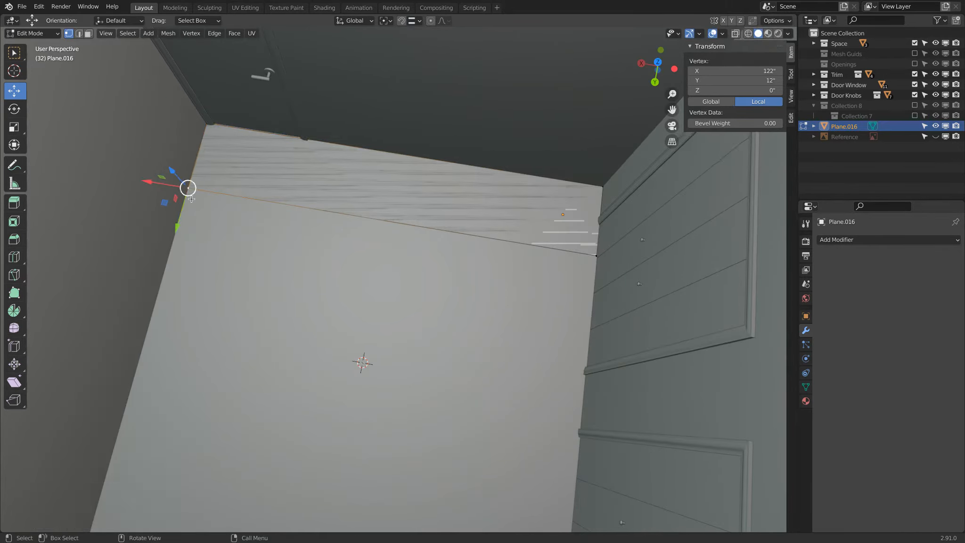
{"action": "left_click", "coordinate": [594, 256], "text": "shift"}
{"action": "scroll", "coordinate": [584, 264], "scroll_direction": "down", "scroll_amount": 3}
{"action": "middle_click_drag", "start_coordinate": [511, 284], "coordinate": [684, 253]}
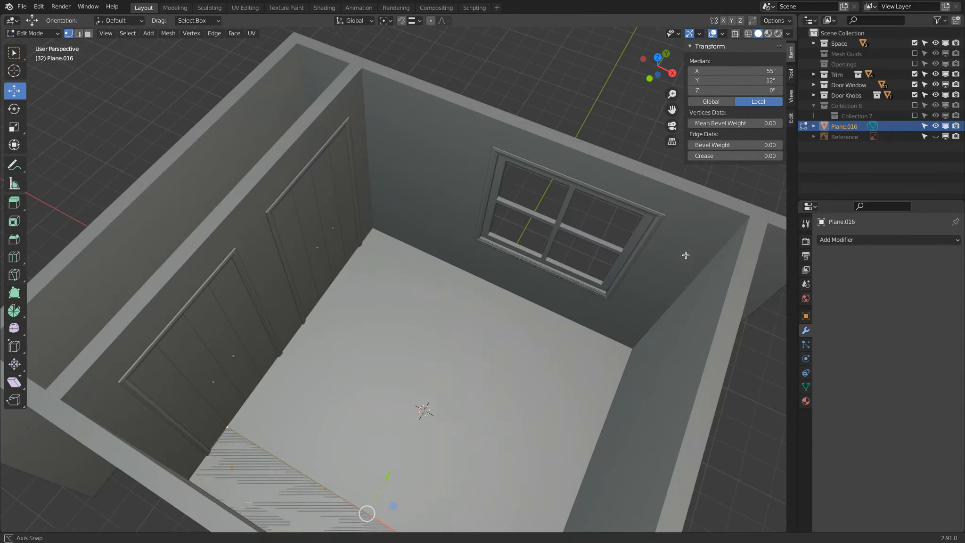
{"action": "left_click_drag", "start_coordinate": [390, 473], "coordinate": [500, 278]}
{"action": "middle_click_drag", "start_coordinate": [499, 278], "coordinate": [350, 227]}
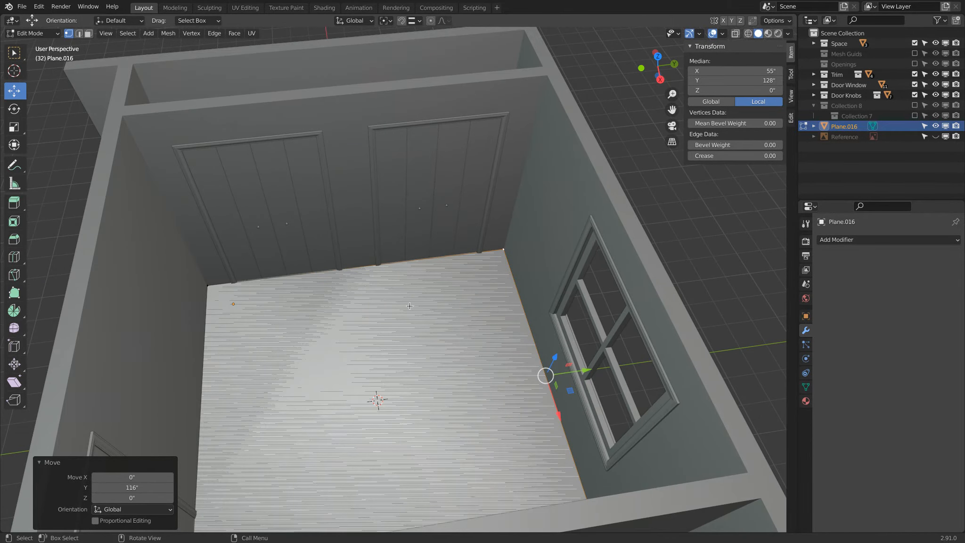
Step: Delete only the plane's face, keeping its boundary edges around the room
{"action": "key", "text": "a"}
{"action": "key", "text": "x"}
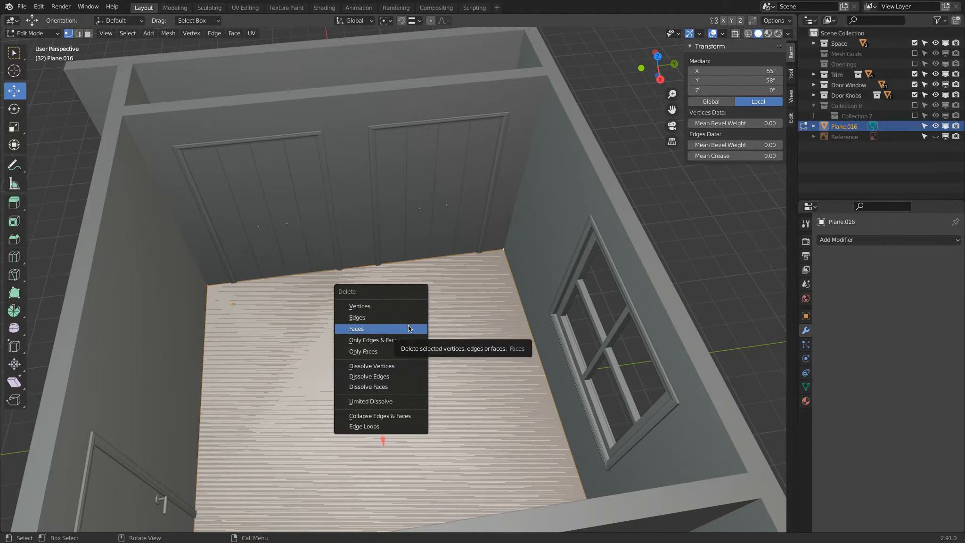
{"action": "left_click", "coordinate": [408, 350]}
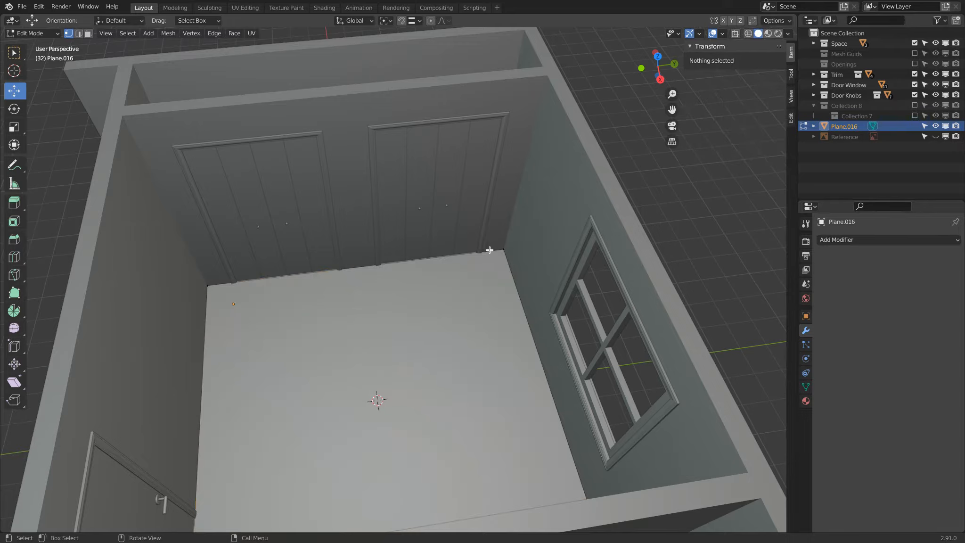
Step: Select the outline edge along the closet wall and subdivide it with 4 cuts
{"action": "left_click", "coordinate": [337, 273], "text": "alt"}
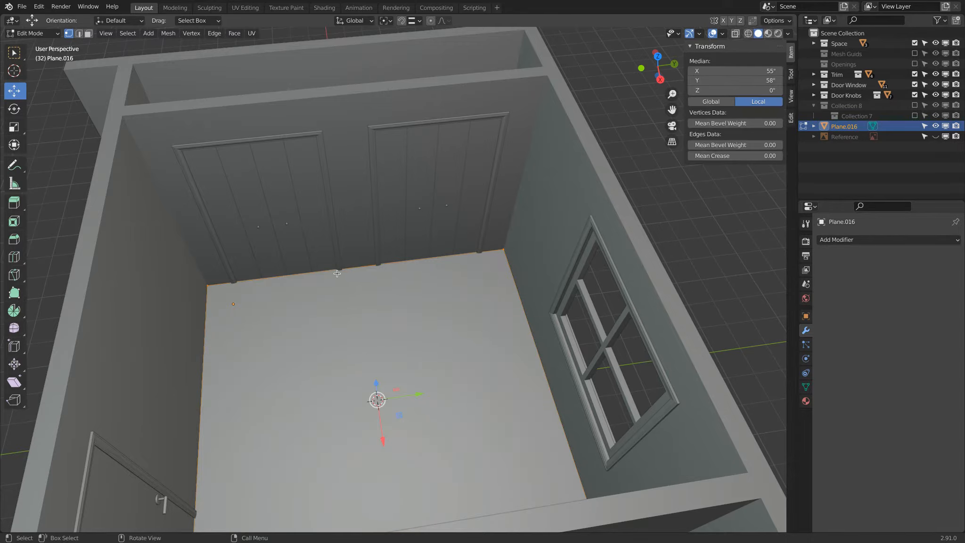
{"action": "left_click", "coordinate": [200, 283]}
{"action": "left_click", "coordinate": [509, 249], "text": "shift"}
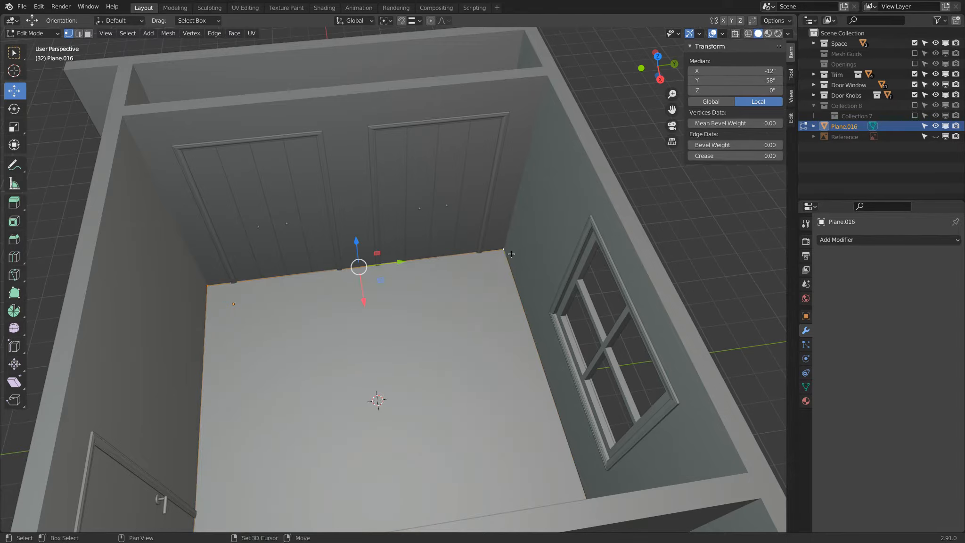
{"action": "right_click", "coordinate": [418, 279]}
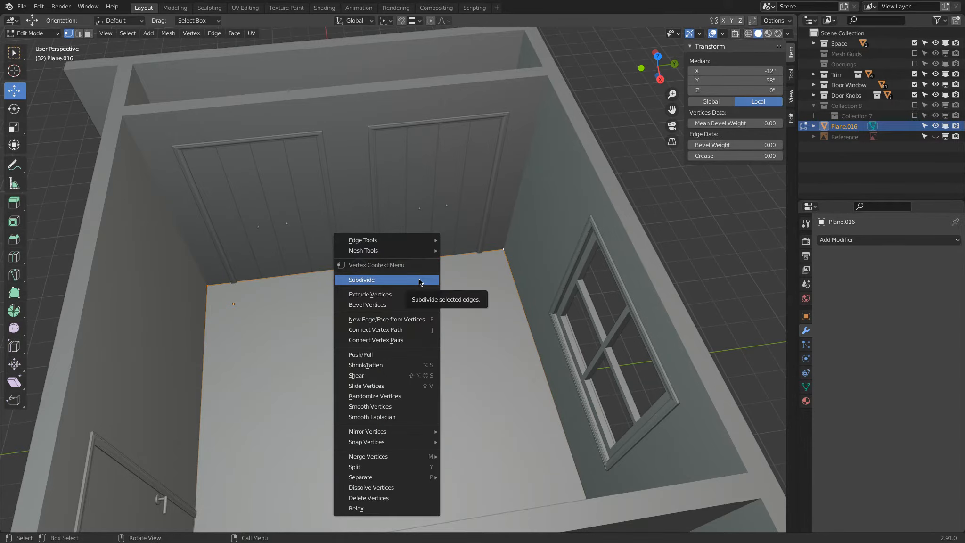
{"action": "left_click", "coordinate": [419, 279]}
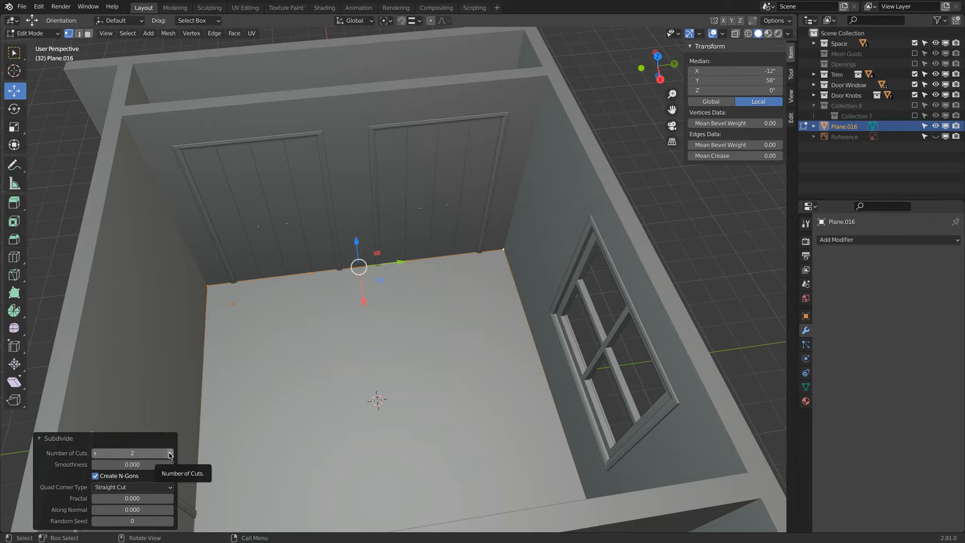
{"action": "left_click", "coordinate": [169, 453]}
{"action": "left_click", "coordinate": [169, 453]}
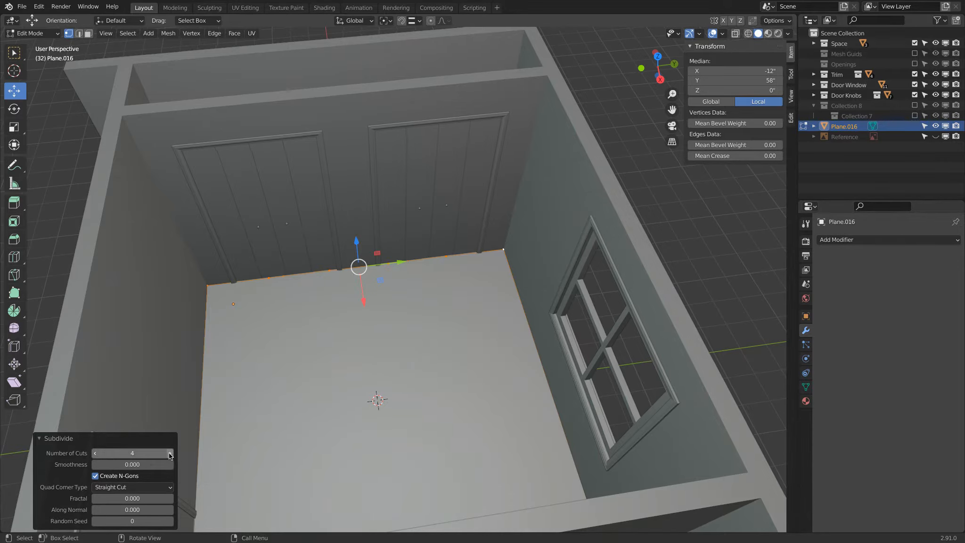
Step: Move the first new closet-wall vertex -17" along Y to the outer trim of the closet door nearest the entry-door wall
{"action": "left_click", "coordinate": [268, 278]}
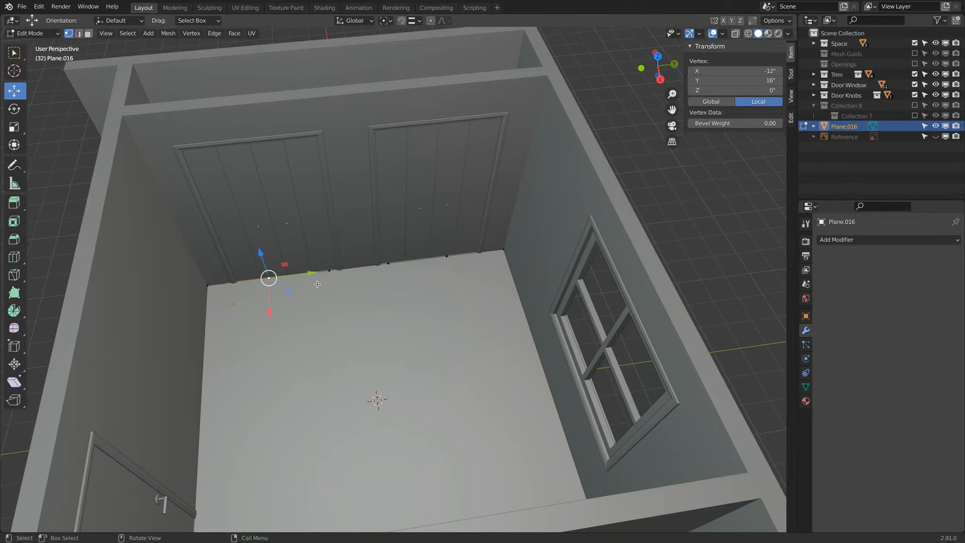
{"action": "scroll", "coordinate": [338, 256], "scroll_direction": "up", "scroll_amount": 3}
{"action": "middle_click_drag", "start_coordinate": [338, 255], "coordinate": [606, 288], "text": "shift"}
{"action": "middle_click_drag", "start_coordinate": [441, 284], "coordinate": [607, 314], "text": "shift"}
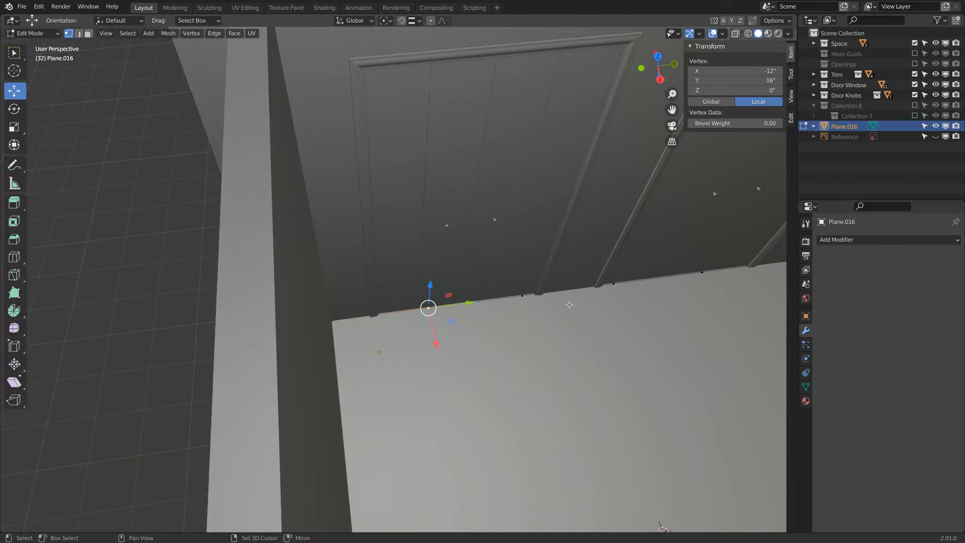
{"action": "scroll", "coordinate": [431, 265], "scroll_direction": "up", "scroll_amount": 3}
{"action": "left_click_drag", "start_coordinate": [476, 309], "coordinate": [362, 332]}
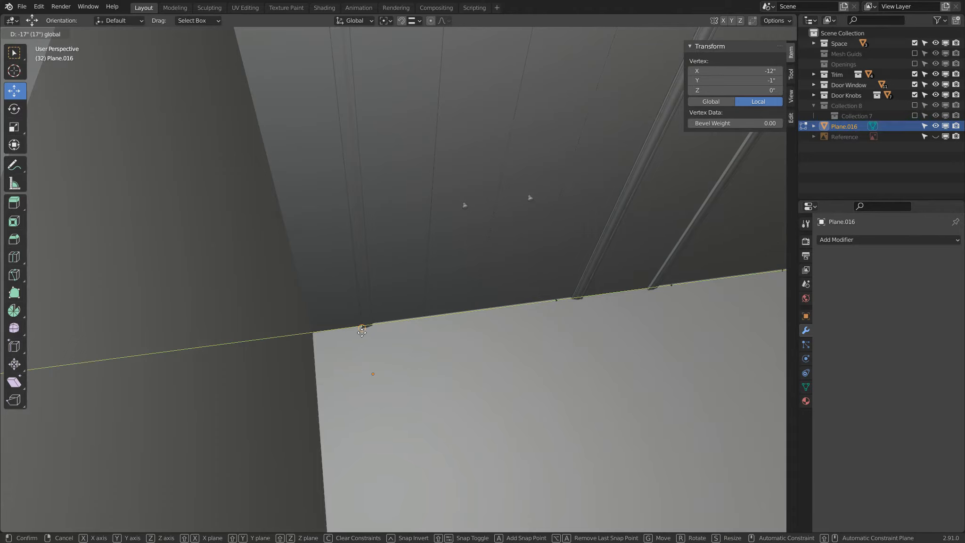
{"action": "left_click_drag", "start_coordinate": [362, 333], "coordinate": [362, 333]}
Step: Move the second closet-wall vertex 6" along Y to the far trim of the same closet door
{"action": "scroll", "coordinate": [362, 333], "scroll_direction": "down", "scroll_amount": 1}
{"action": "middle_click_drag", "start_coordinate": [523, 298], "coordinate": [474, 291], "text": "shift"}
{"action": "left_click", "coordinate": [494, 295], "text": "shift"}
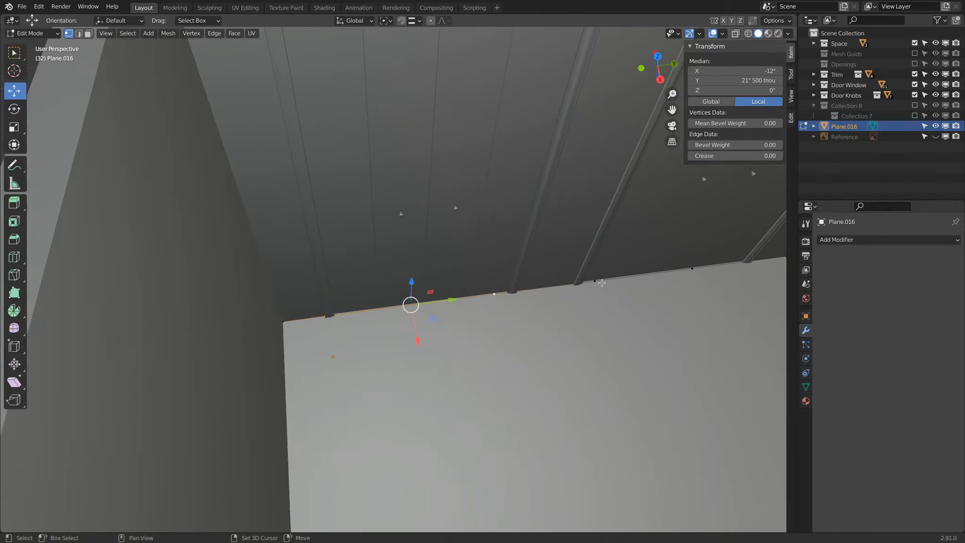
{"action": "left_click", "coordinate": [488, 300]}
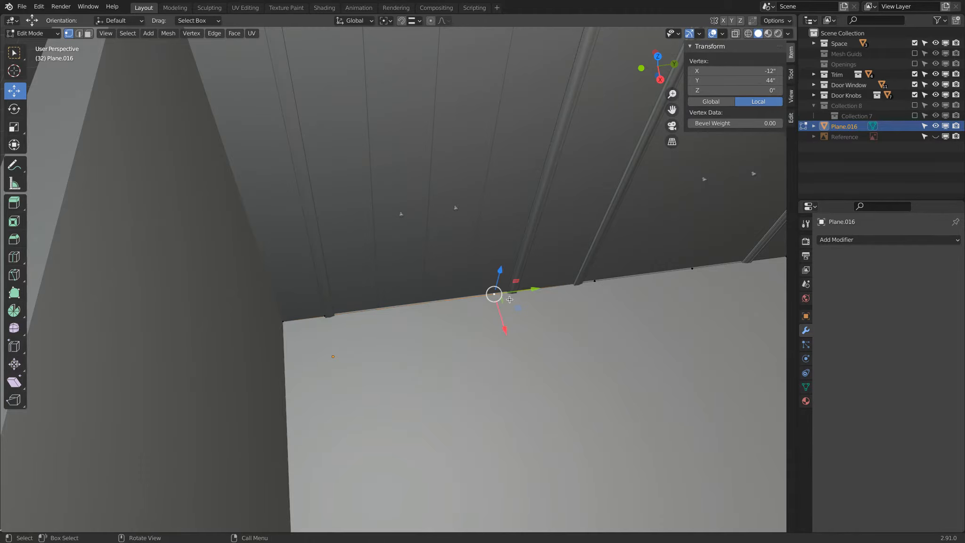
{"action": "left_click_drag", "start_coordinate": [536, 289], "coordinate": [520, 297]}
{"action": "middle_click_drag", "start_coordinate": [521, 297], "coordinate": [459, 302]}
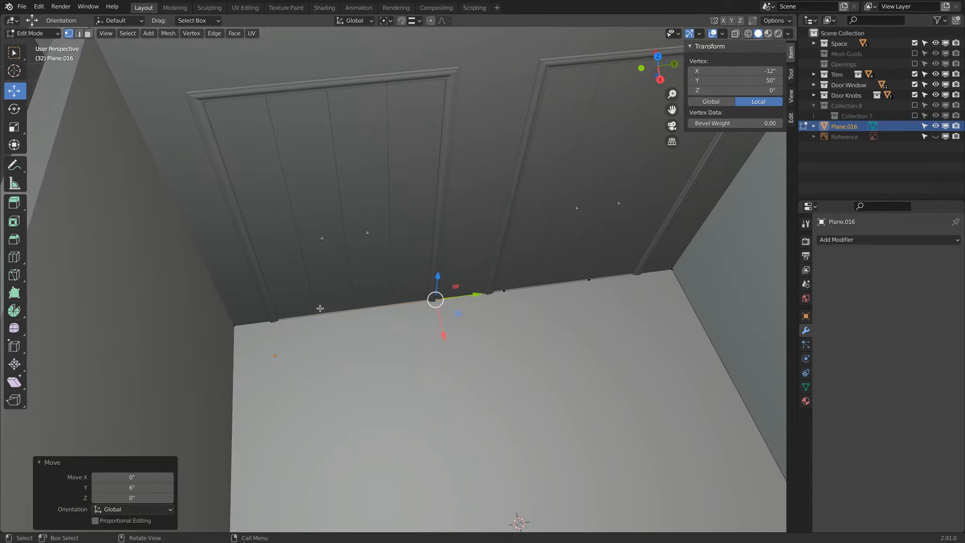
Step: Align the remaining two closet-wall vertices with the second closet door's trims along Y, moving the last one 17"
{"action": "left_click", "coordinate": [272, 322]}
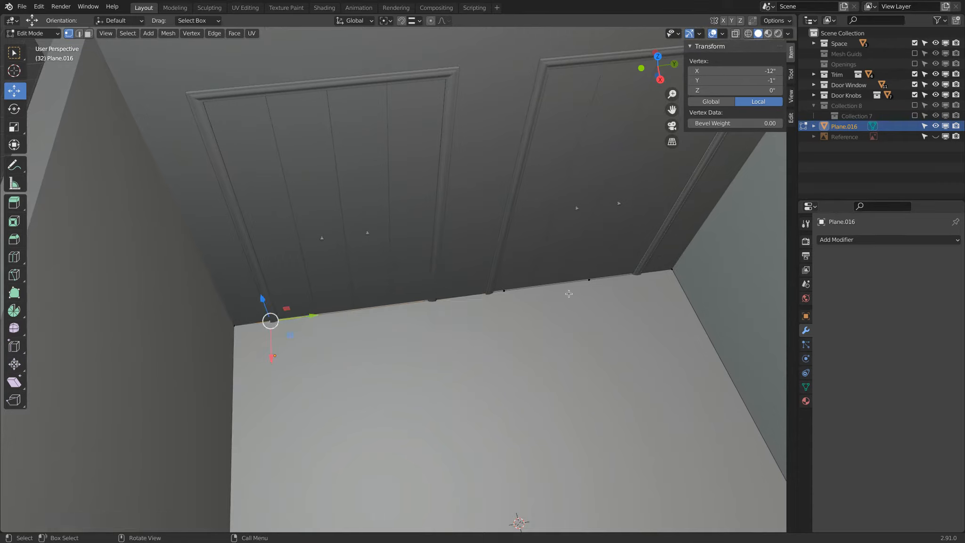
{"action": "left_click", "coordinate": [498, 293]}
{"action": "key", "text": "g"}
{"action": "key", "text": "y"}
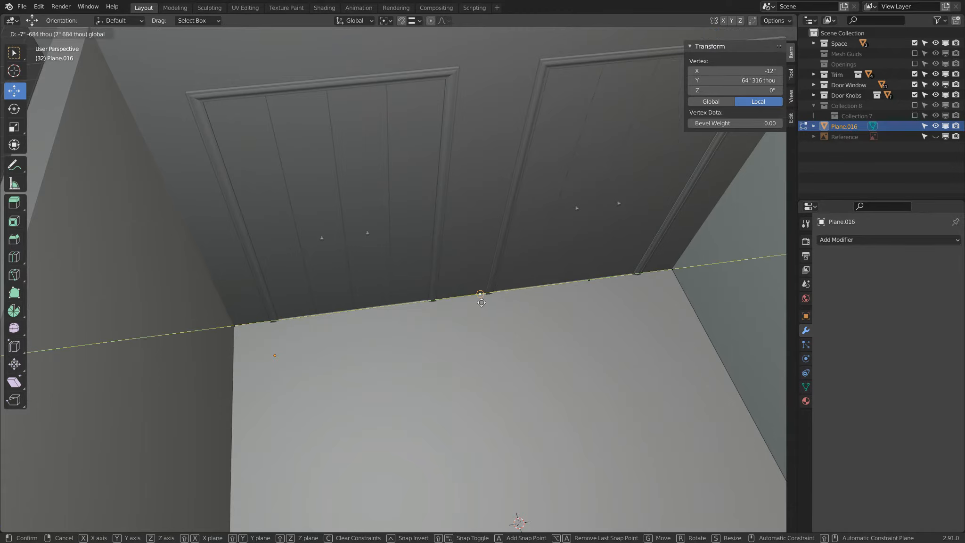
{"action": "left_click", "coordinate": [485, 304]}
{"action": "left_click", "coordinate": [589, 280]}
{"action": "left_click_drag", "start_coordinate": [625, 276], "coordinate": [642, 273]}
{"action": "scroll", "coordinate": [643, 265], "scroll_direction": "down", "scroll_amount": 3}
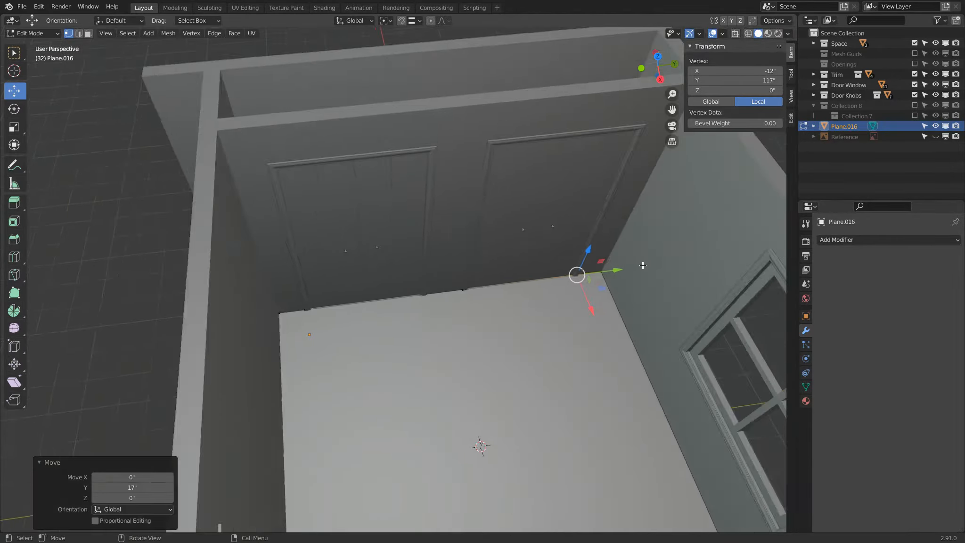
Step: Select the outline edge along the entry-door wall and subdivide it with 2 cuts
{"action": "scroll", "coordinate": [643, 266], "scroll_direction": "down", "scroll_amount": 3}
{"action": "middle_click_drag", "start_coordinate": [642, 265], "coordinate": [490, 252]}
{"action": "scroll", "coordinate": [490, 251], "scroll_direction": "up", "scroll_amount": 5}
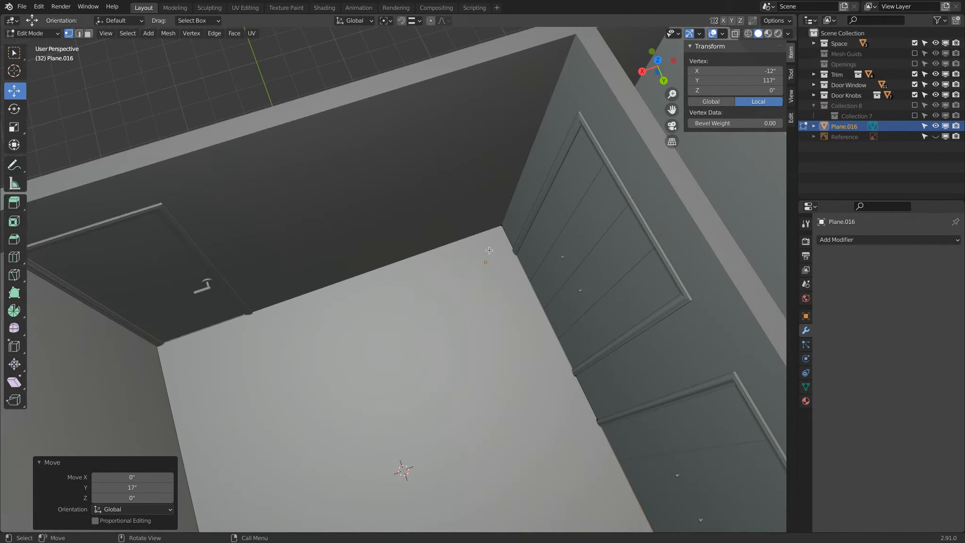
{"action": "left_click", "coordinate": [501, 225]}
{"action": "left_click", "coordinate": [159, 346], "text": "shift"}
{"action": "key", "text": "KP_Decimal"}
{"action": "middle_click_drag", "start_coordinate": [362, 319], "coordinate": [442, 277]}
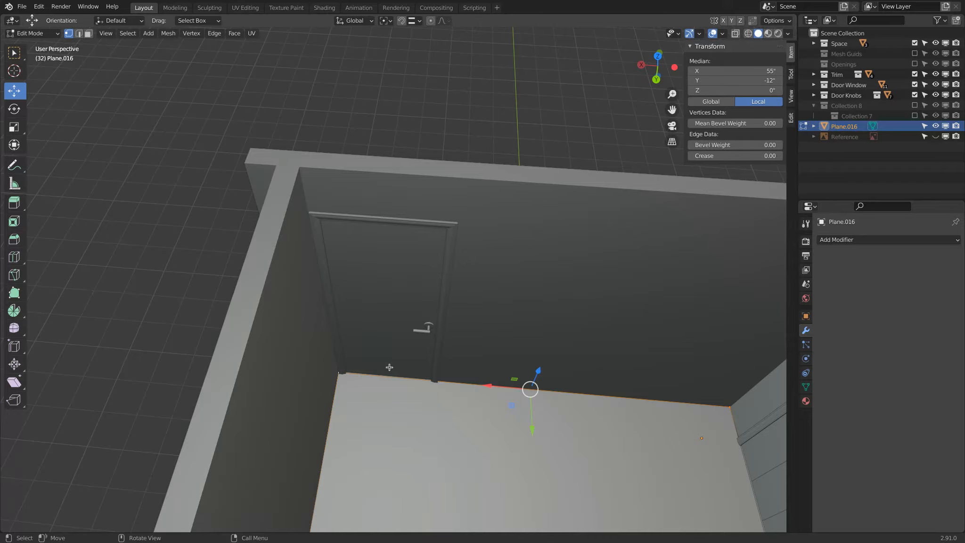
{"action": "right_click", "coordinate": [464, 405]}
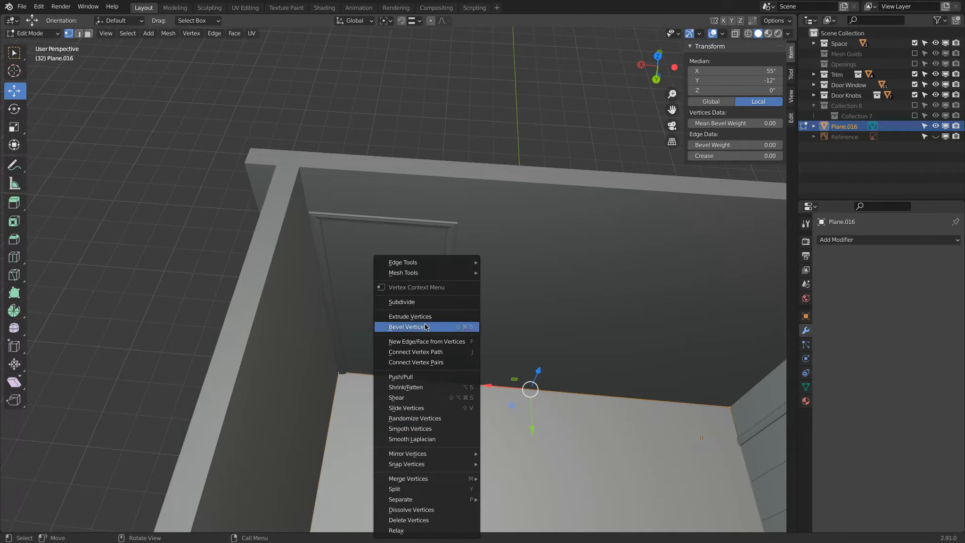
{"action": "left_click", "coordinate": [426, 302]}
{"action": "left_click", "coordinate": [171, 452]}
Step: Move the new vertex nearest the entry door 44" 161 thou along X to the door trim by the room corner
{"action": "left_click", "coordinate": [462, 384]}
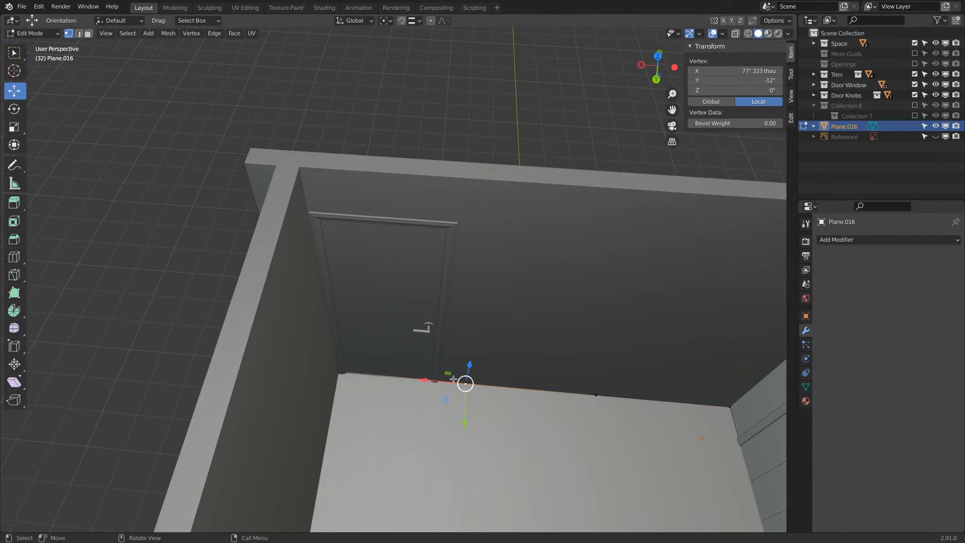
{"action": "key", "text": "g"}
{"action": "key", "text": "x"}
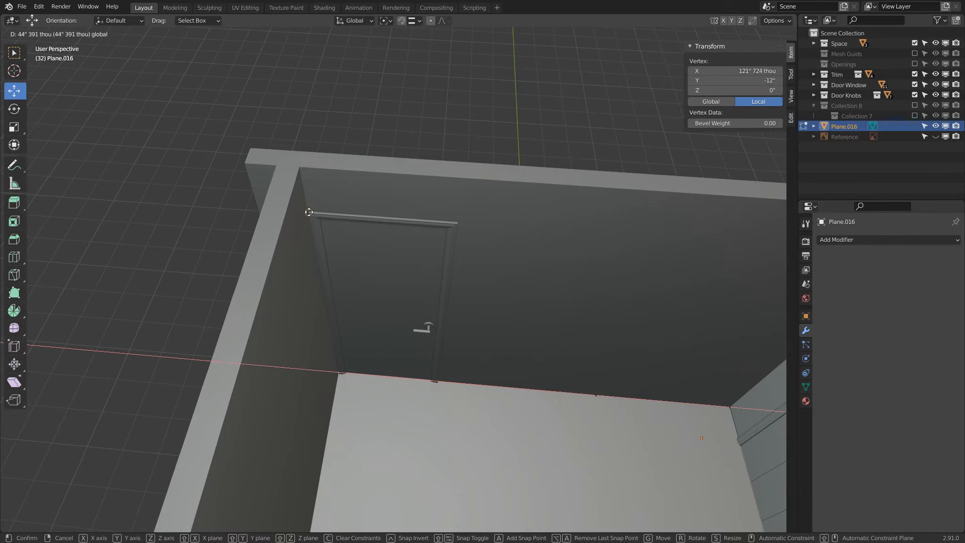
{"action": "left_click", "coordinate": [310, 210]}
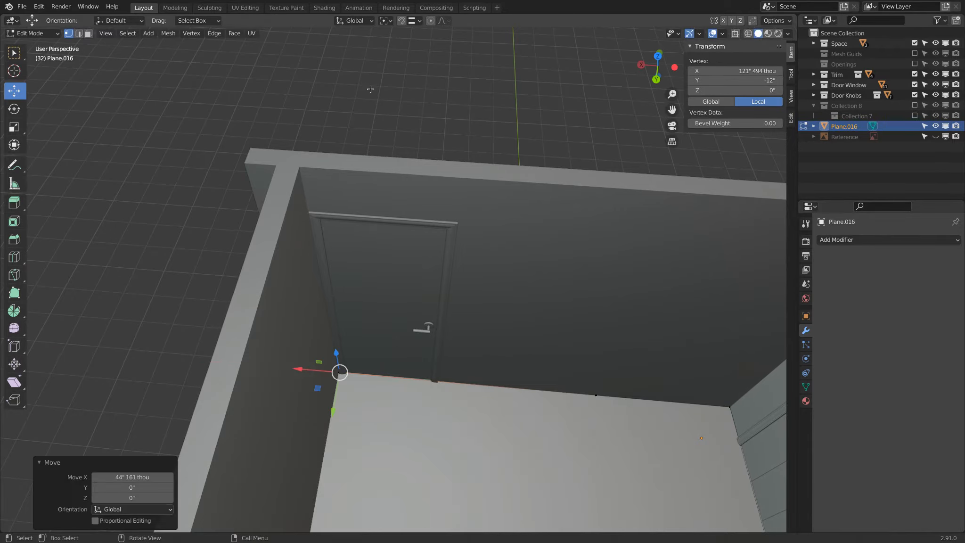
Step: Shift the same vertex about 230 thou further along X, snapping it to the outer edge of the entry-door trim
{"action": "left_click", "coordinate": [414, 20]}
{"action": "scroll", "coordinate": [297, 357], "scroll_direction": "up", "scroll_amount": 4}
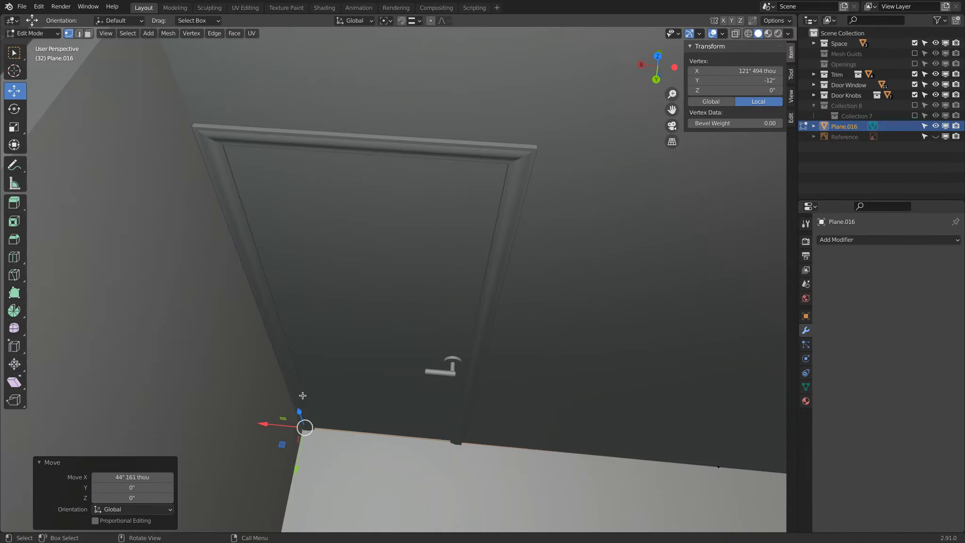
{"action": "key", "text": "g"}
{"action": "key", "text": "x"}
{"action": "key", "text": "ctrl"}
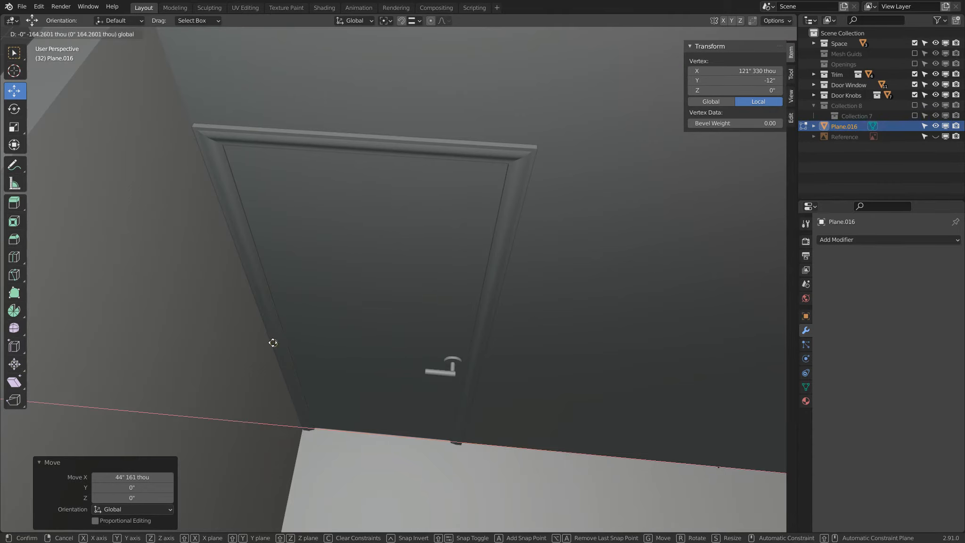
{"action": "left_click", "coordinate": [204, 160]}
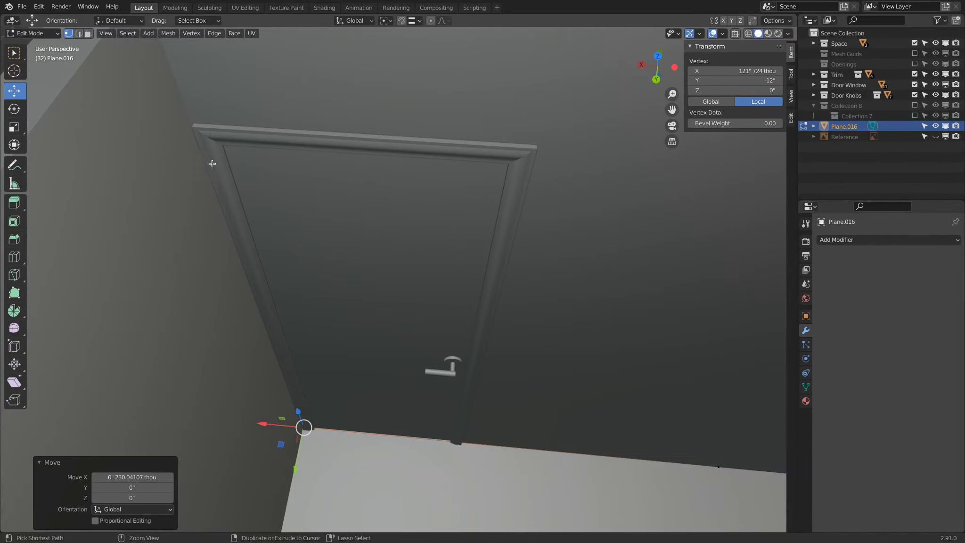
Step: Move the other new vertex on the entry-door wall about 54" 333 thou along X to the outer edge of the far door trim
{"action": "scroll", "coordinate": [231, 179], "scroll_direction": "down", "scroll_amount": 3}
{"action": "key", "text": "shift+z"}
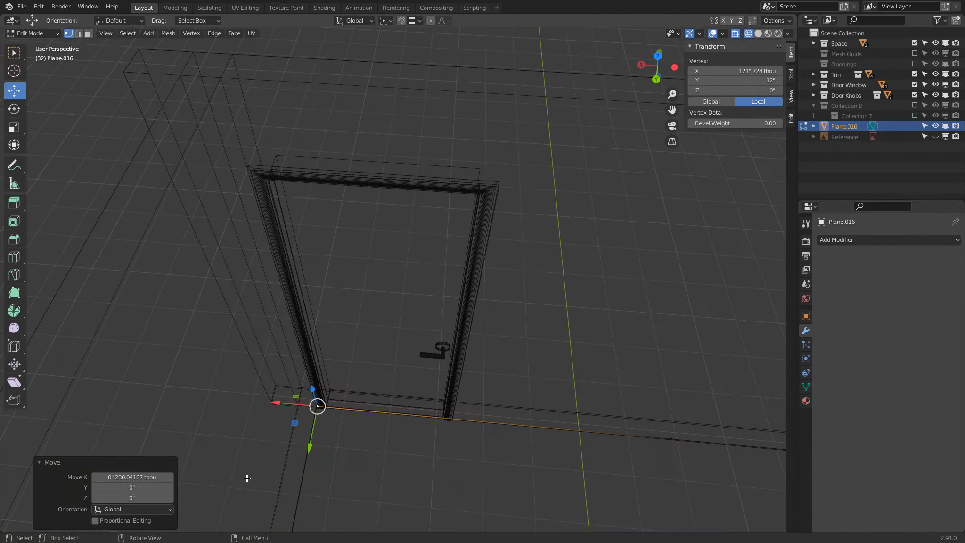
{"action": "left_click", "coordinate": [311, 458], "text": "alt"}
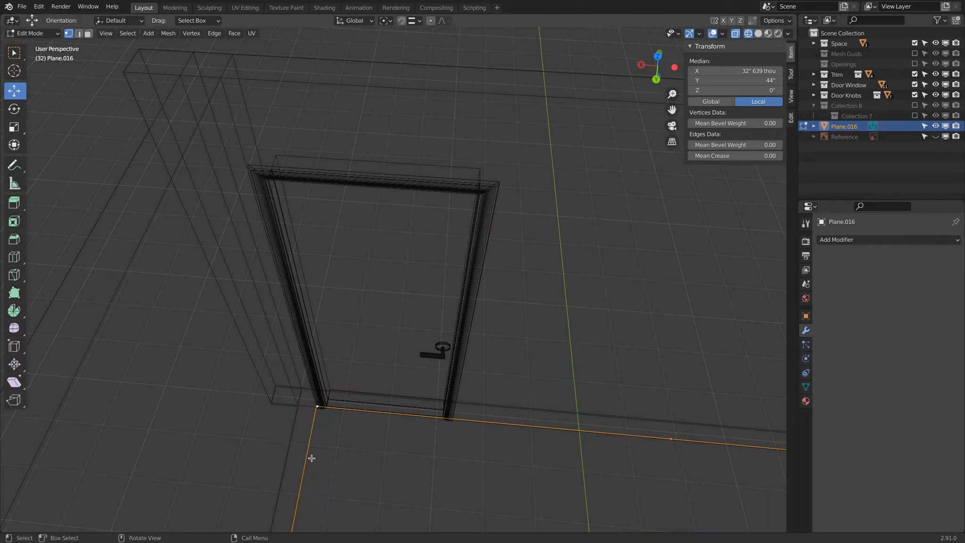
{"action": "left_click", "coordinate": [671, 438]}
{"action": "key", "text": "g"}
{"action": "key", "text": "x"}
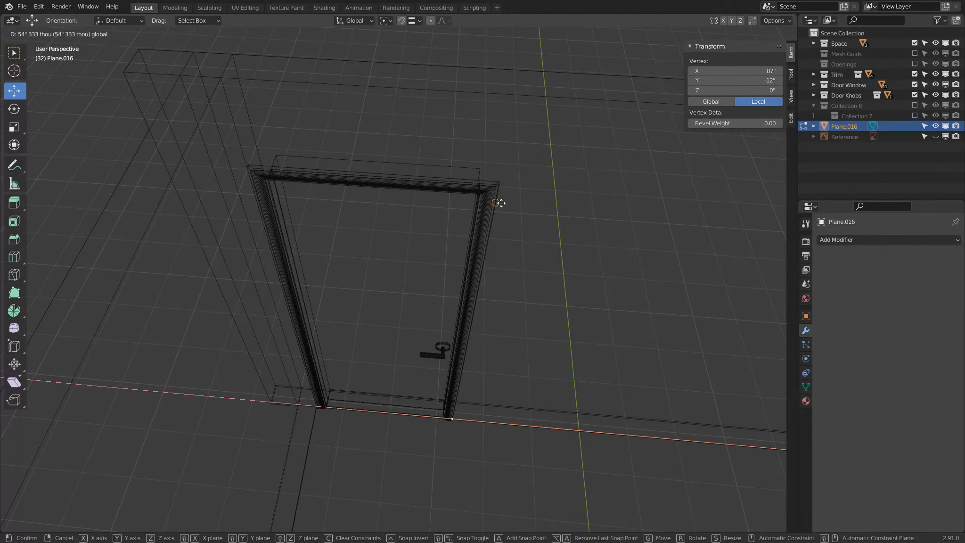
{"action": "left_click", "coordinate": [505, 204]}
{"action": "key", "text": "shift+z"}
Step: Delete the outline edges that cross the entry door and the two closet door openings
{"action": "scroll", "coordinate": [600, 297], "scroll_direction": "down", "scroll_amount": 4}
{"action": "key", "text": "2"}
{"action": "left_click", "coordinate": [389, 377]}
{"action": "middle_click_drag", "start_coordinate": [452, 348], "coordinate": [572, 325]}
{"action": "left_click", "coordinate": [493, 252], "text": "shift"}
{"action": "left_click", "coordinate": [603, 286], "text": "shift"}
{"action": "key", "text": "x"}
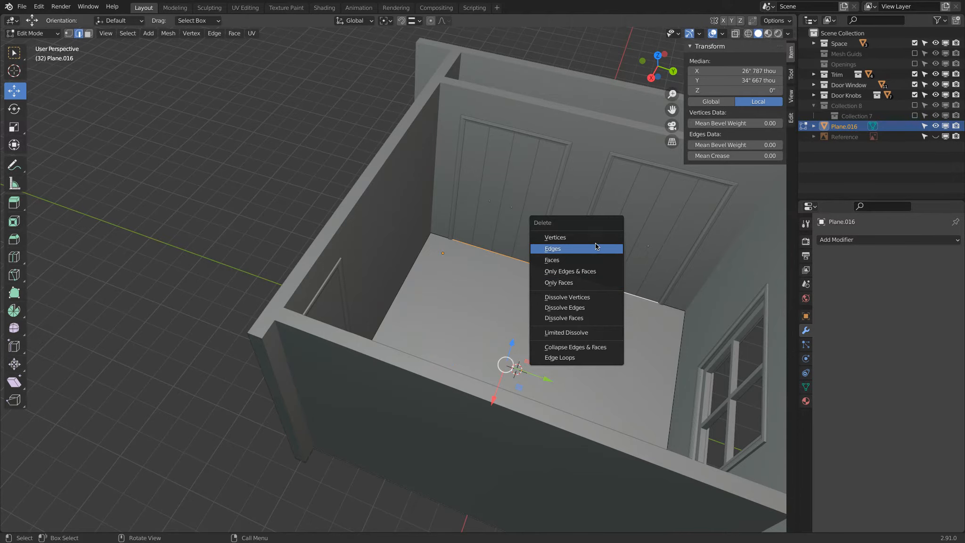
{"action": "left_click", "coordinate": [594, 245]}
Step: Extrude all remaining outline edges 4" upward along Z
{"action": "key", "text": "a"}
{"action": "middle_click_drag", "start_coordinate": [571, 266], "coordinate": [475, 247]}
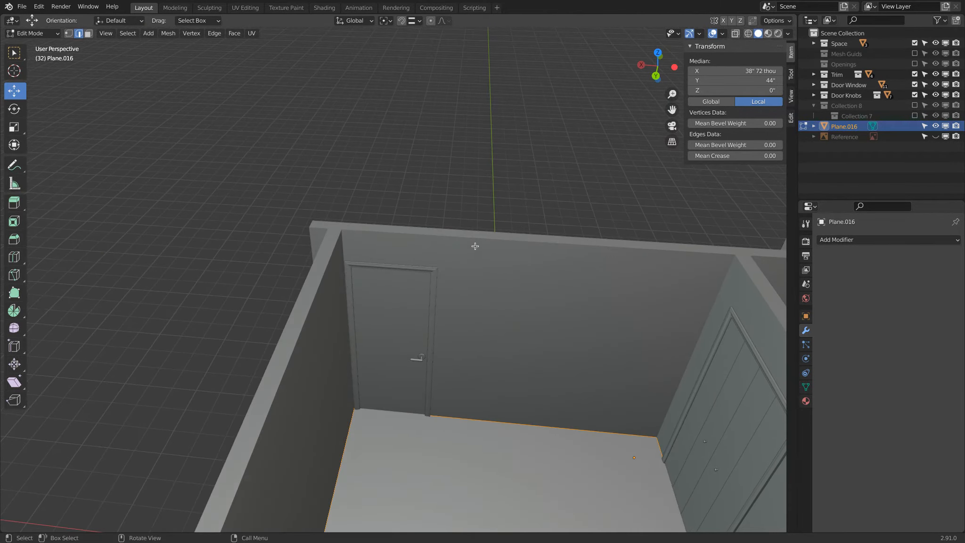
{"action": "key", "text": "g"}
{"action": "key", "text": "z"}
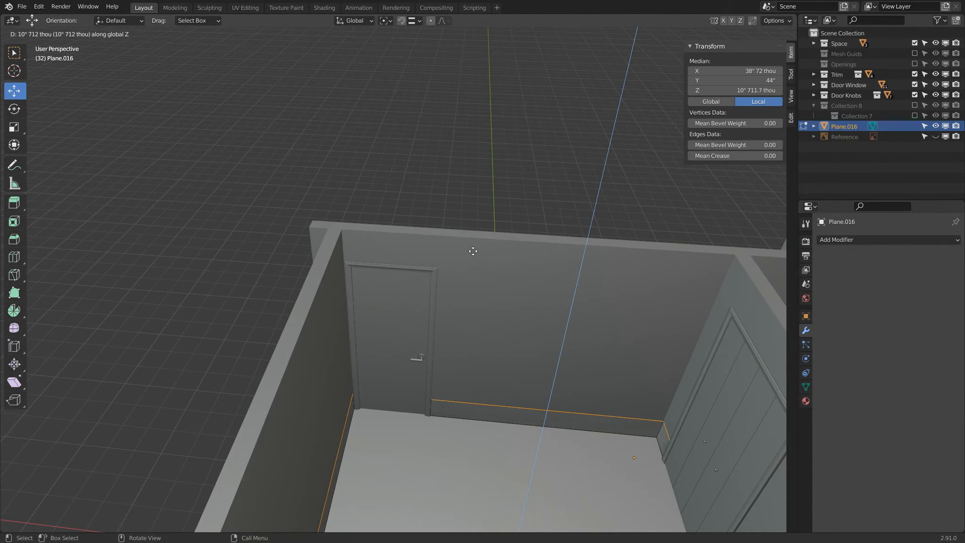
{"action": "left_click", "coordinate": [473, 252]}
{"action": "left_click", "coordinate": [120, 498]}
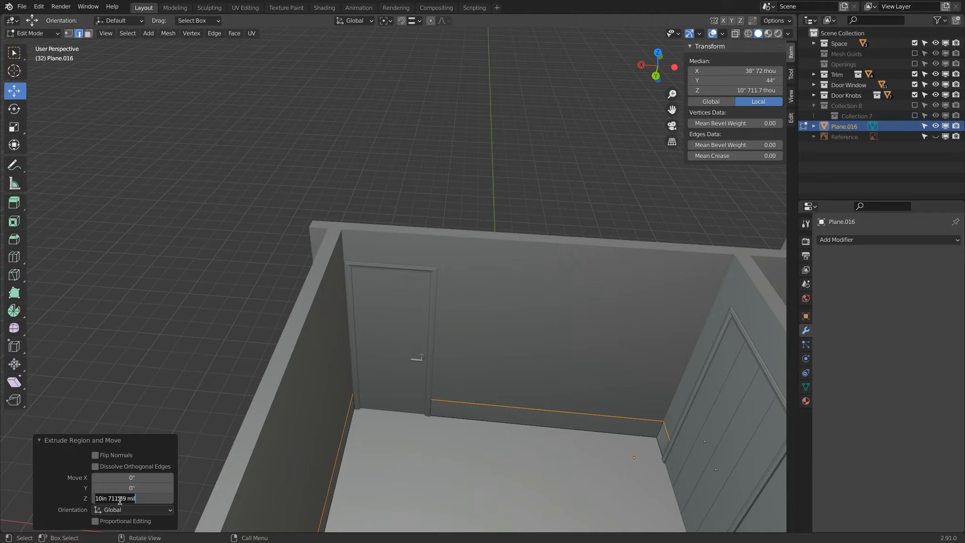
{"action": "key", "text": "ctrl+a"}
{"action": "type", "text": "4"}
{"action": "key", "text": "Return"}
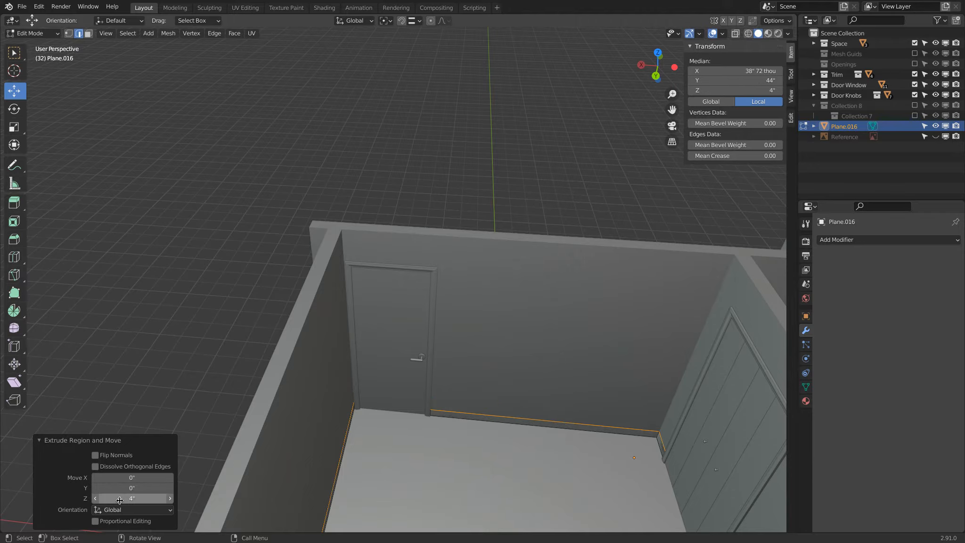
Step: Turn on the Face Orientation overlay to check the normals of the extruded baseboard strips
{"action": "middle_click_drag", "start_coordinate": [583, 398], "coordinate": [398, 216]}
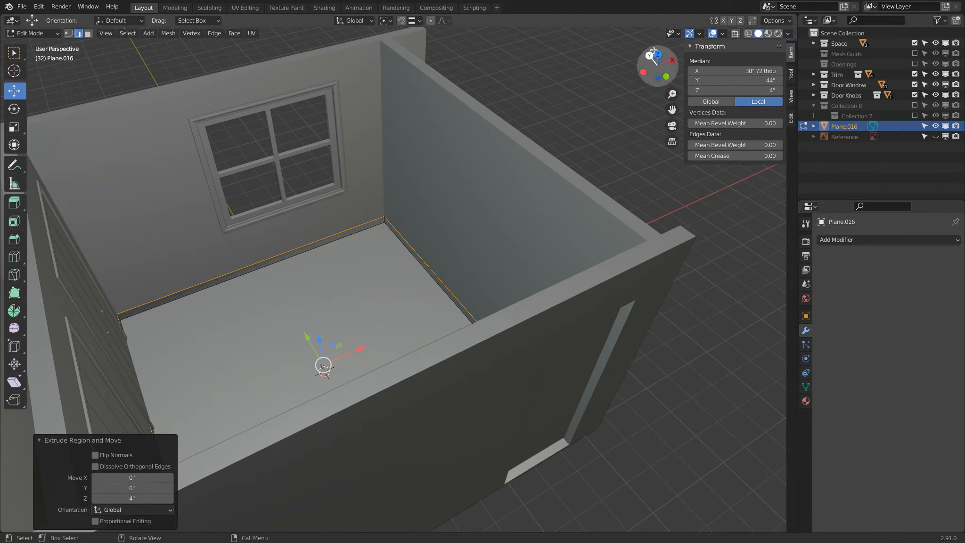
{"action": "key", "text": "q"}
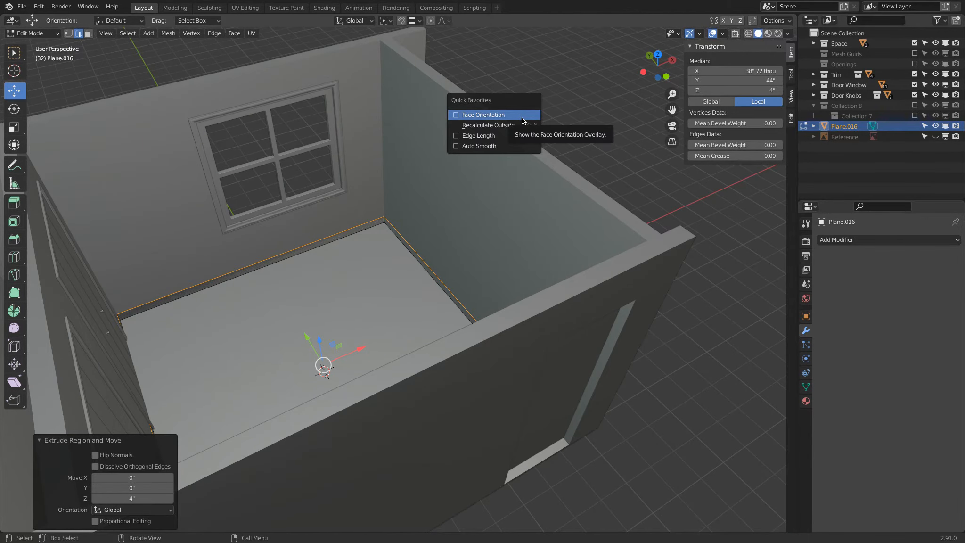
{"action": "left_click", "coordinate": [523, 119]}
{"action": "middle_click_drag", "start_coordinate": [492, 131], "coordinate": [632, 127]}
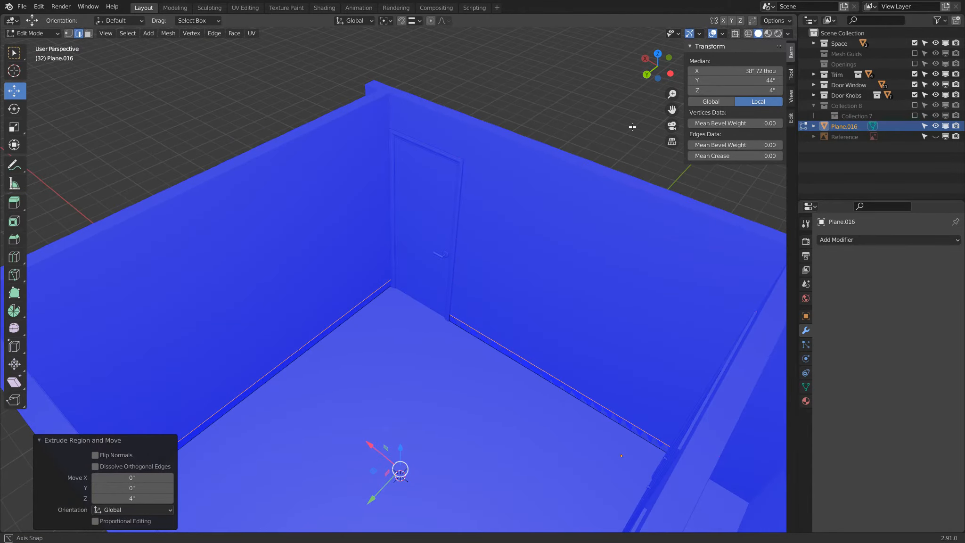
Step: Select the whole baseboard mesh and recalculate its normals to the outside
{"action": "key", "text": "a"}
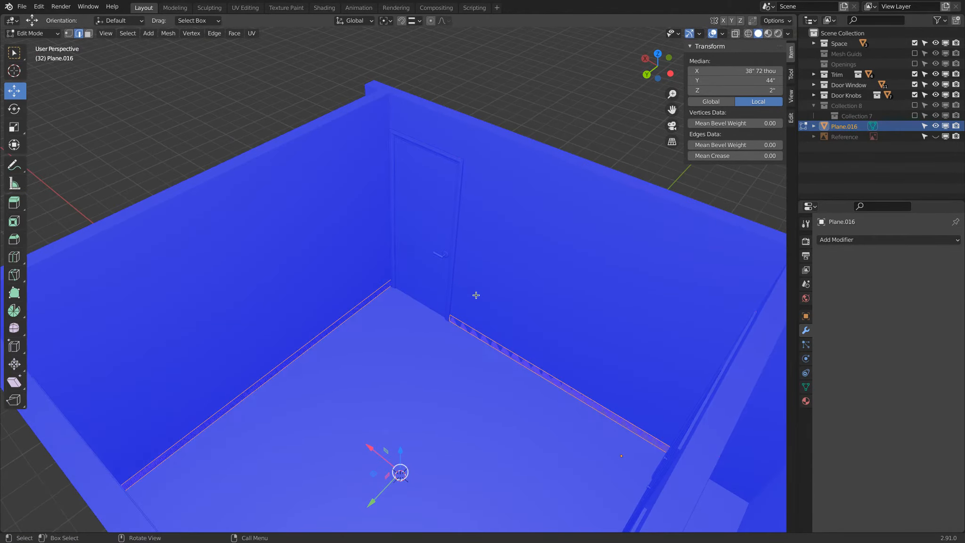
{"action": "key", "text": "q"}
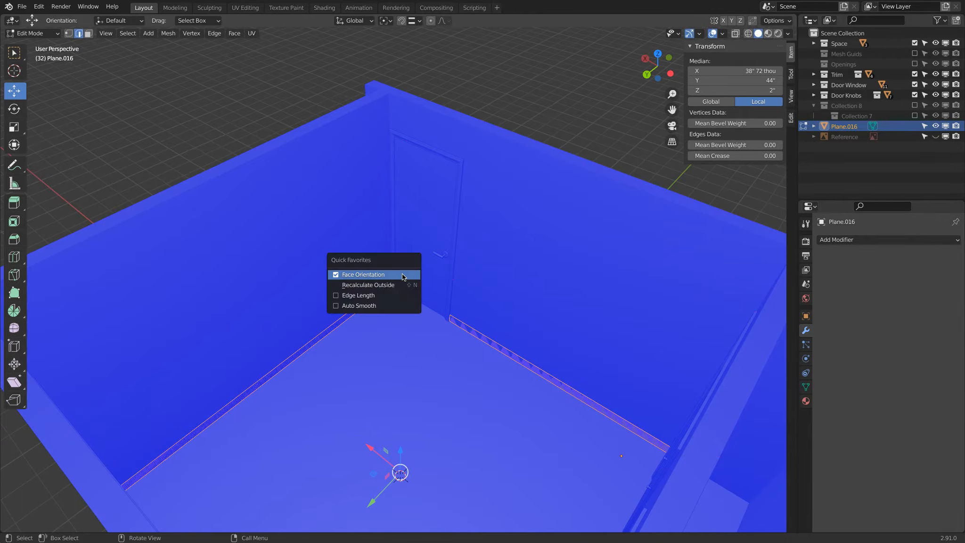
{"action": "left_click", "coordinate": [374, 285]}
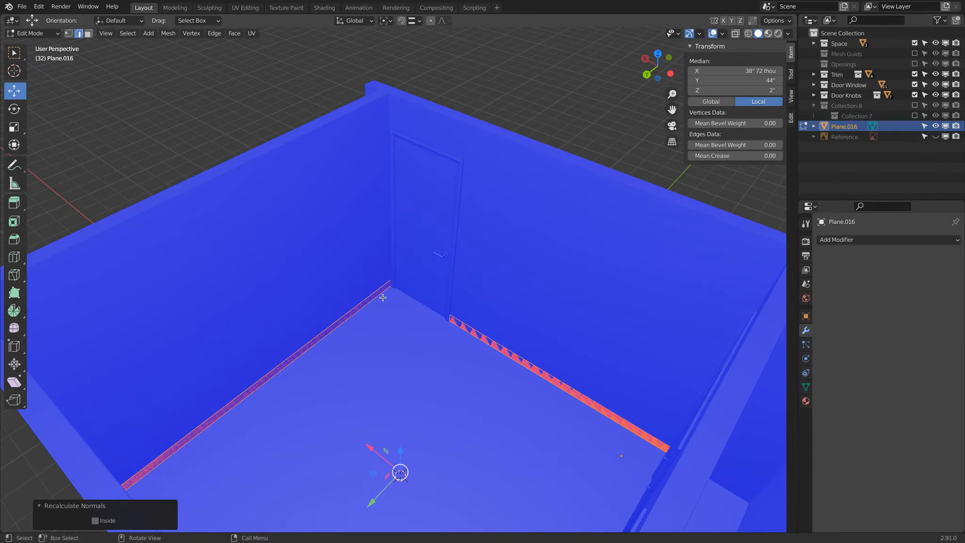
Step: Select the short baseboard face between the two closet doors and flip its normals
{"action": "middle_click_drag", "start_coordinate": [510, 353], "coordinate": [510, 282]}
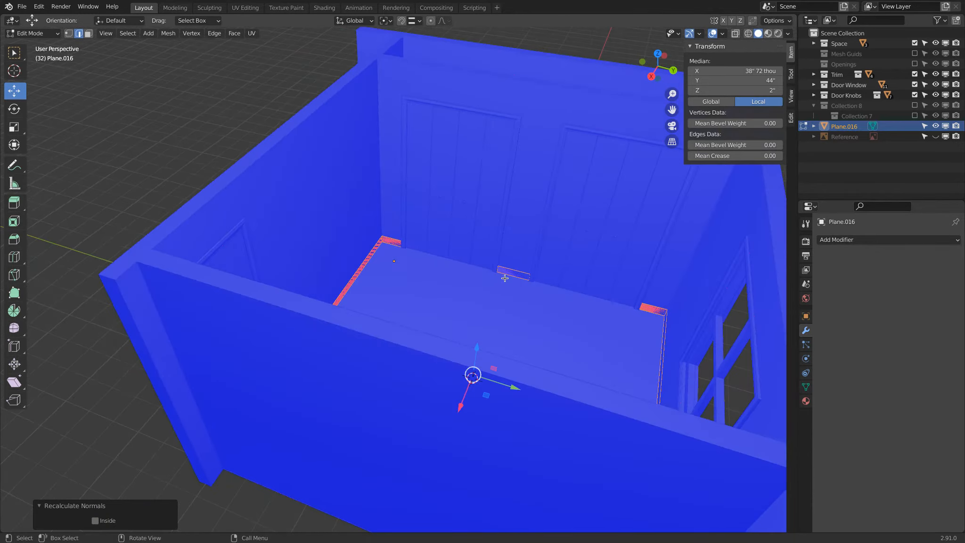
{"action": "left_click", "coordinate": [508, 273]}
{"action": "key", "text": "b"}
{"action": "left_click_drag", "start_coordinate": [481, 252], "coordinate": [535, 265]}
{"action": "left_click", "coordinate": [534, 265]}
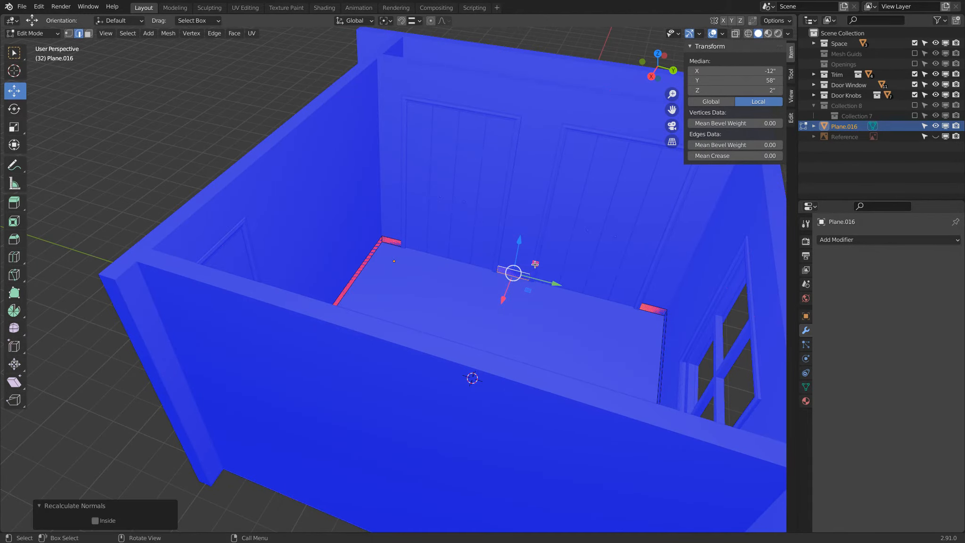
{"action": "left_click", "coordinate": [167, 33]}
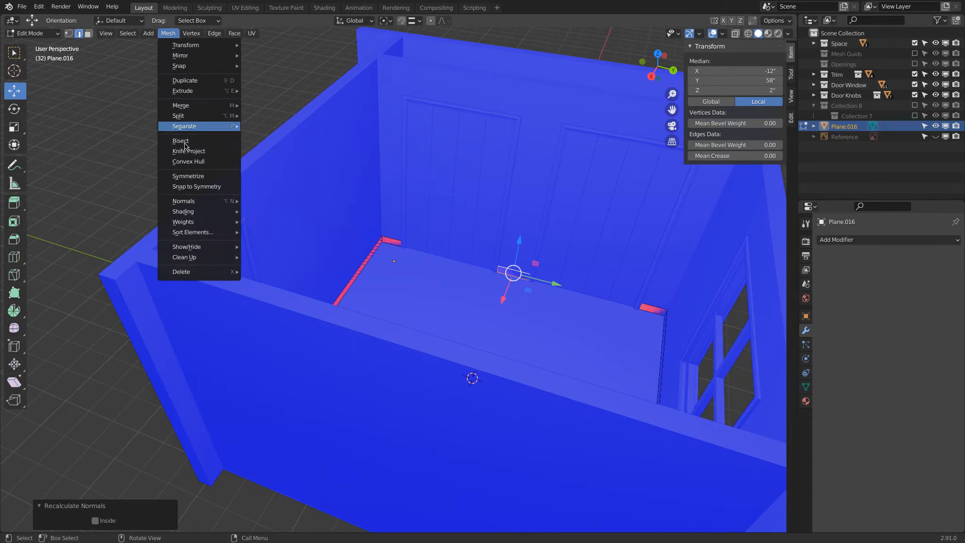
{"action": "mouse_move", "coordinate": [184, 203]}
{"action": "left_click", "coordinate": [279, 203]}
Step: Add a Solidify modifier to the baseboard object
{"action": "middle_click_drag", "start_coordinate": [494, 208], "coordinate": [668, 205]}
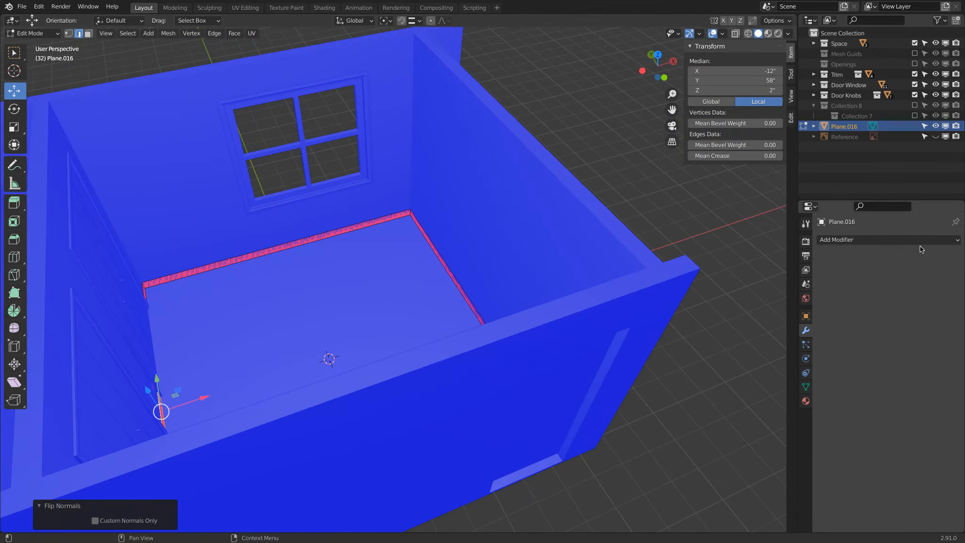
{"action": "left_click", "coordinate": [904, 239]}
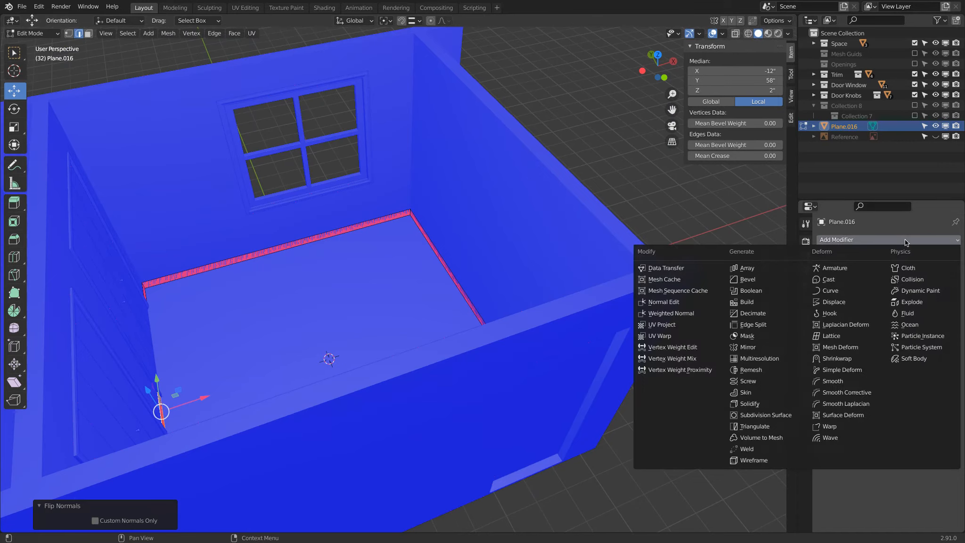
{"action": "left_click", "coordinate": [754, 403]}
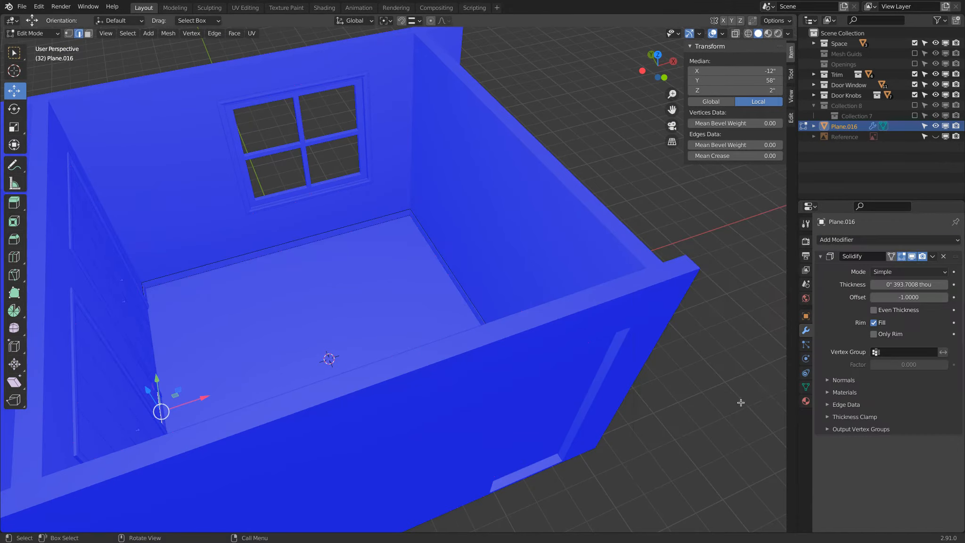
Step: Set the Solidify thickness to 1"
{"action": "middle_click_drag", "start_coordinate": [459, 218], "coordinate": [329, 236]}
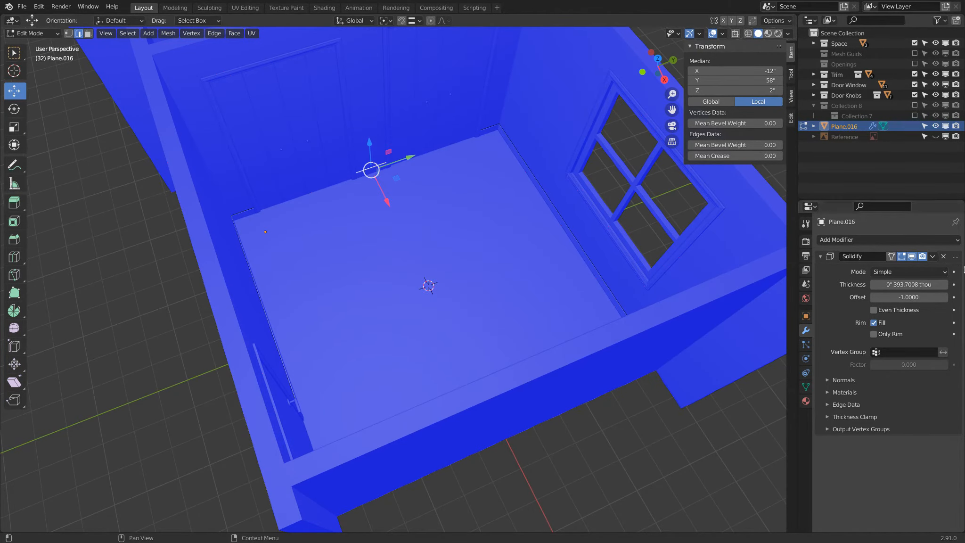
{"action": "left_click", "coordinate": [940, 284]}
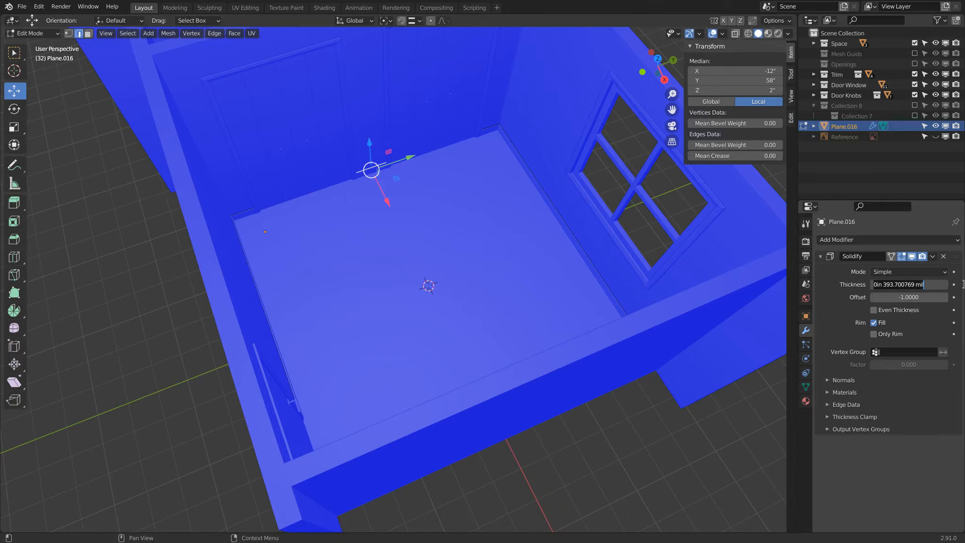
{"action": "key", "text": "ctrl+a"}
{"action": "key", "text": "BackSpace"}
{"action": "type", "text": "1"}
{"action": "key", "text": "Return"}
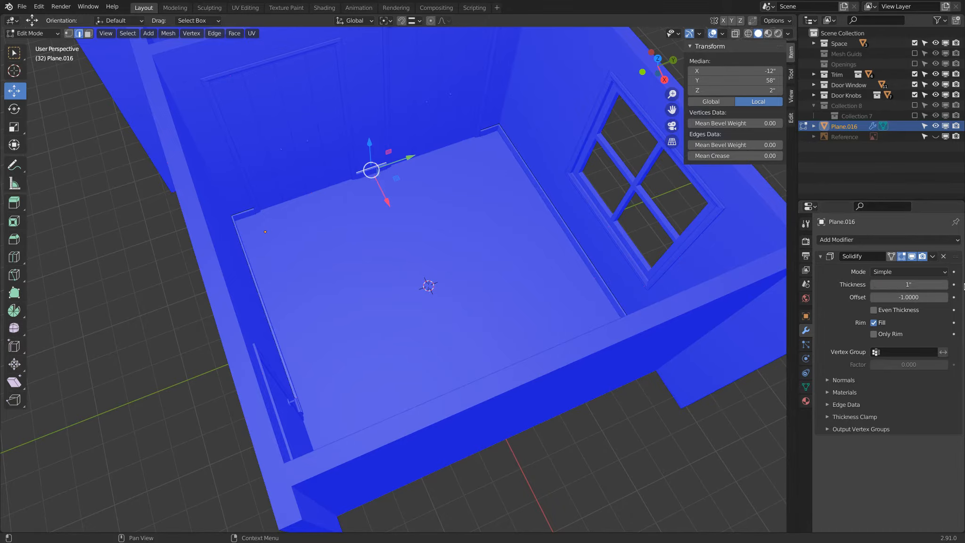
Step: Set the Solidify thickness to 0.5"
{"action": "scroll", "coordinate": [398, 332], "scroll_direction": "down", "scroll_amount": 3}
{"action": "scroll", "coordinate": [398, 332], "scroll_direction": "up", "scroll_amount": 8}
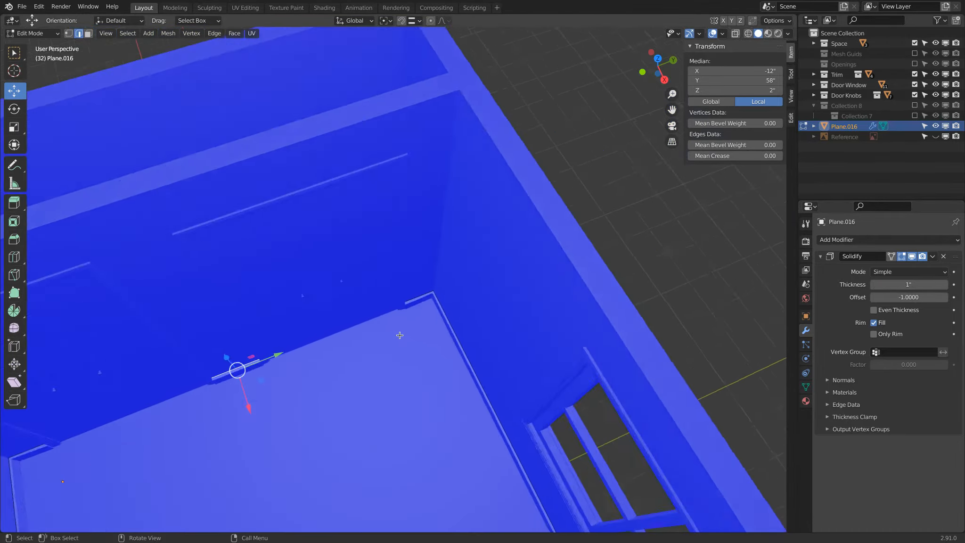
{"action": "scroll", "coordinate": [398, 332], "scroll_direction": "up", "scroll_amount": 1}
{"action": "left_click", "coordinate": [907, 283]}
{"action": "type", "text": ".5"}
{"action": "key", "text": "Return"}
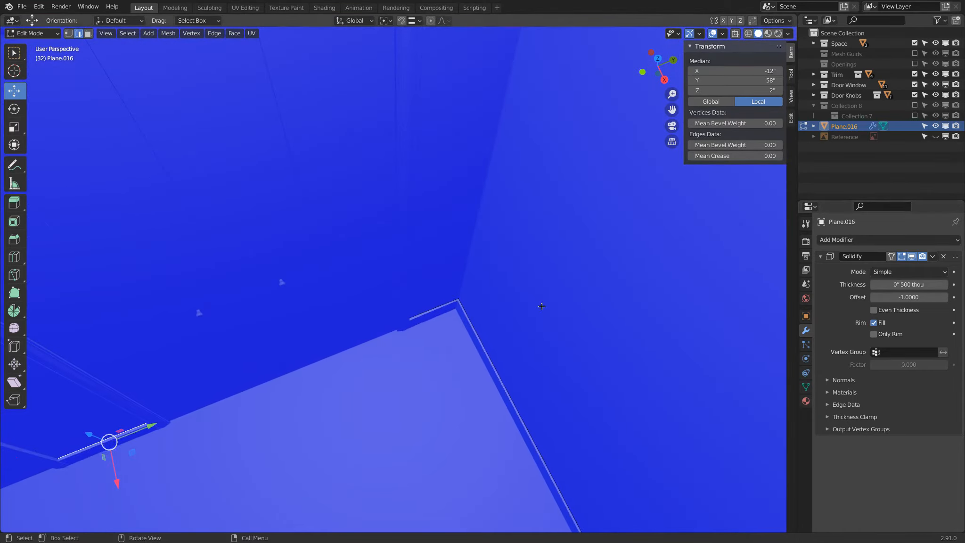
Step: In wireframe, select the short baseboard face between the closet door and the window-side corner, flip its normals, and return to Object Mode
{"action": "middle_click_drag", "start_coordinate": [406, 373], "coordinate": [505, 246], "text": "shift"}
{"action": "key", "text": "shift+z"}
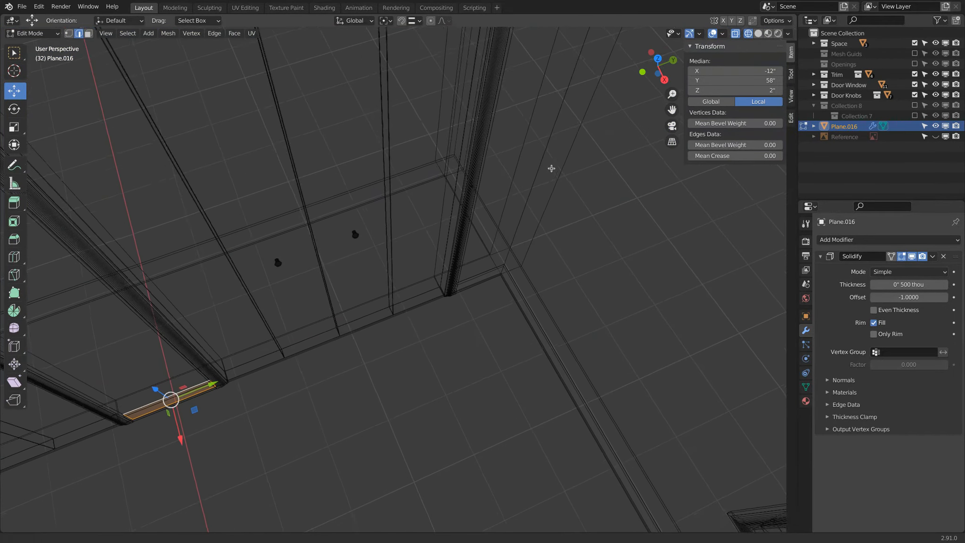
{"action": "key", "text": "shift+z"}
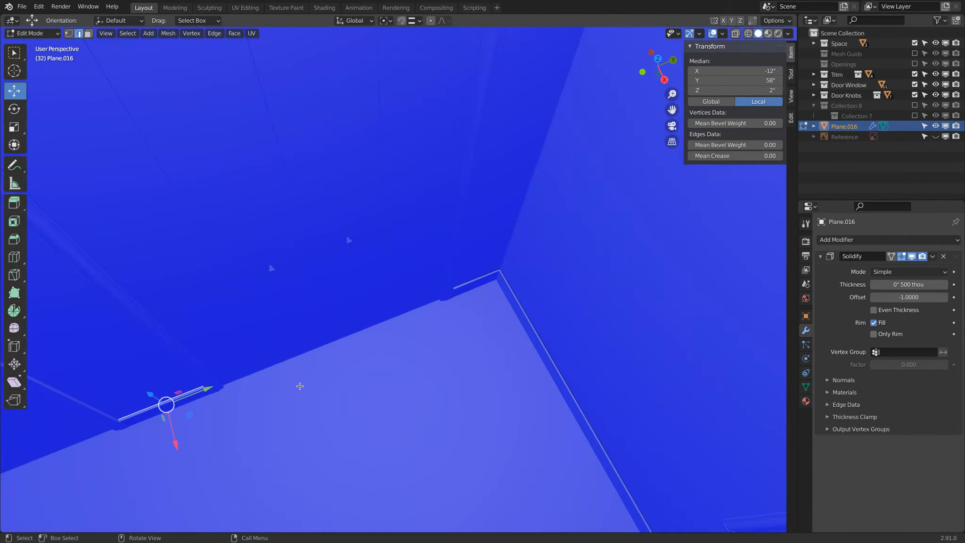
{"action": "key", "text": "shift+z"}
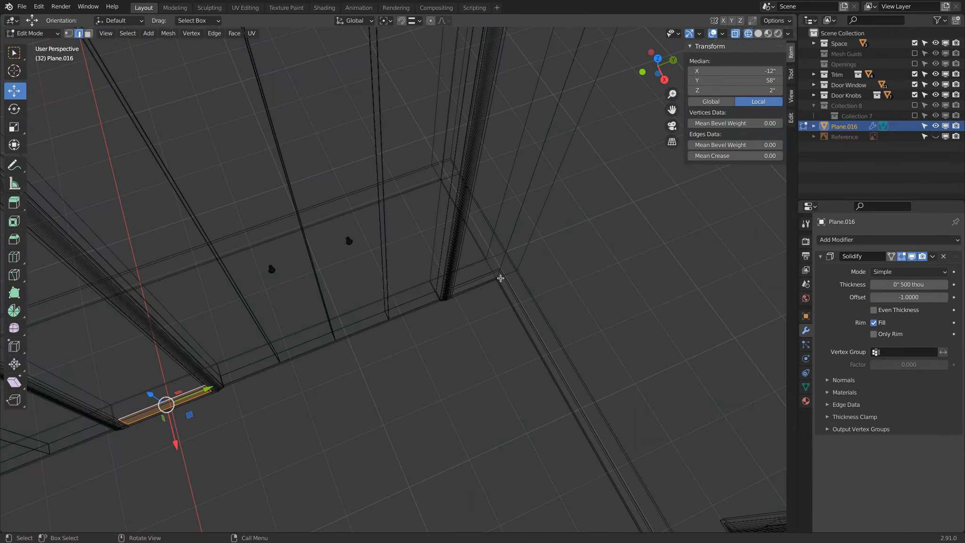
{"action": "key", "text": "alt+a"}
{"action": "key", "text": "b"}
{"action": "left_click_drag", "start_coordinate": [426, 227], "coordinate": [532, 335]}
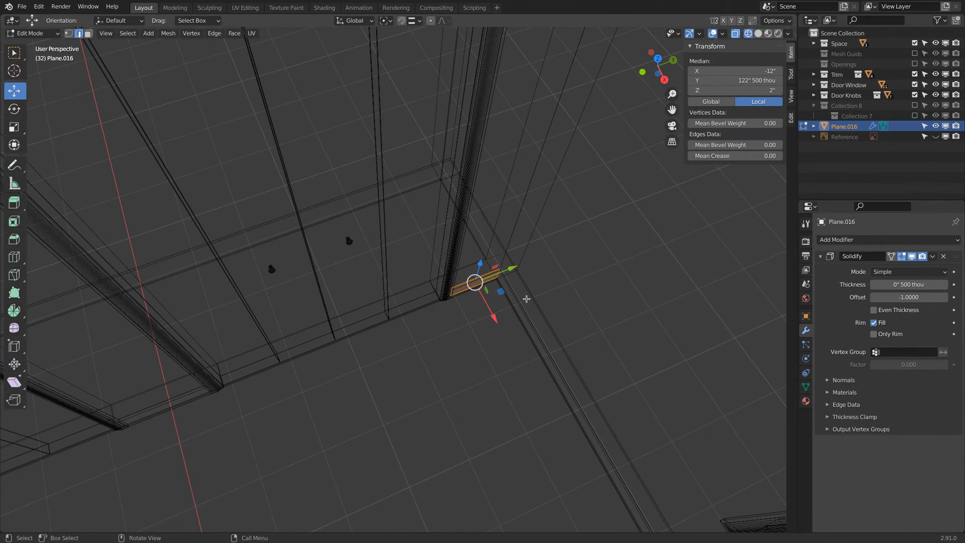
{"action": "left_click", "coordinate": [135, 33]}
{"action": "mouse_move", "coordinate": [166, 33]}
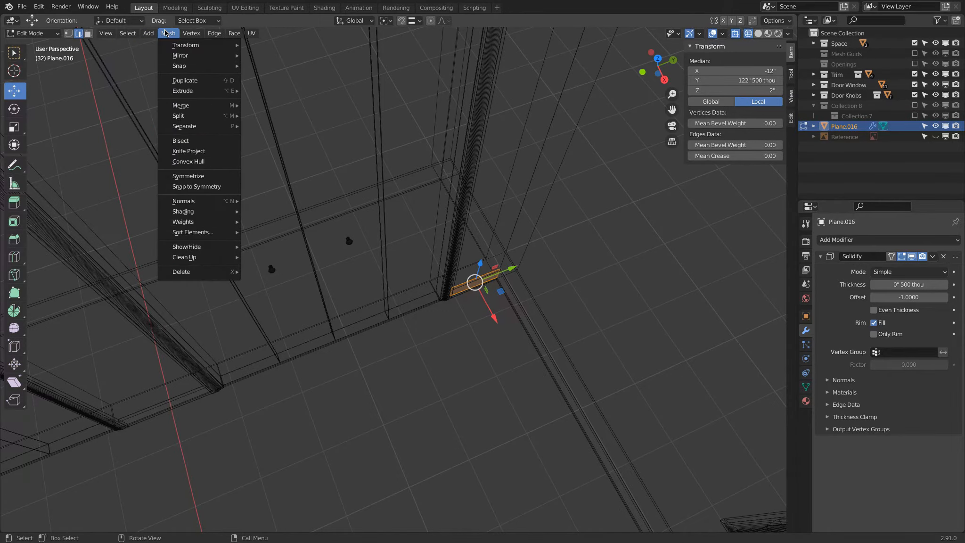
{"action": "mouse_move", "coordinate": [190, 202]}
{"action": "left_click", "coordinate": [258, 201]}
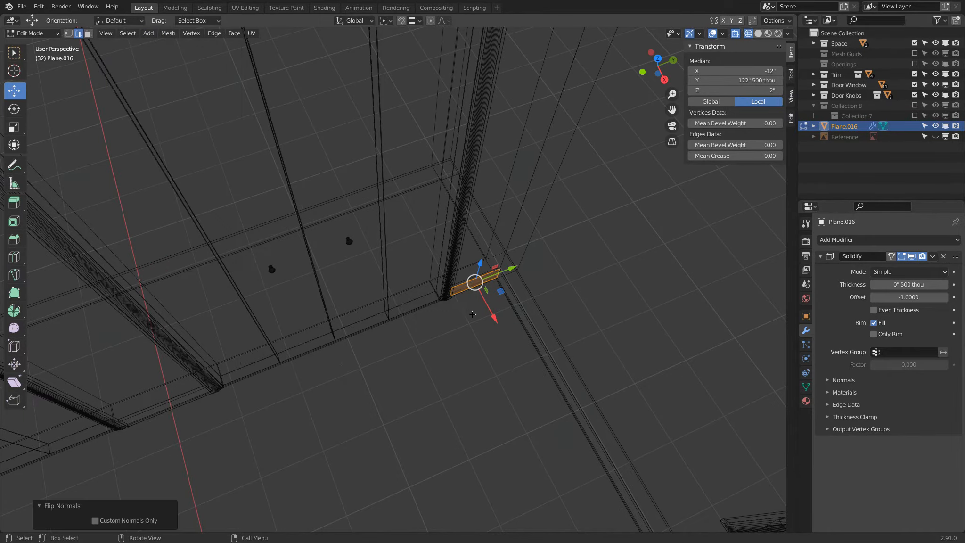
{"action": "key", "text": "shift+z"}
{"action": "key", "text": "Tab"}
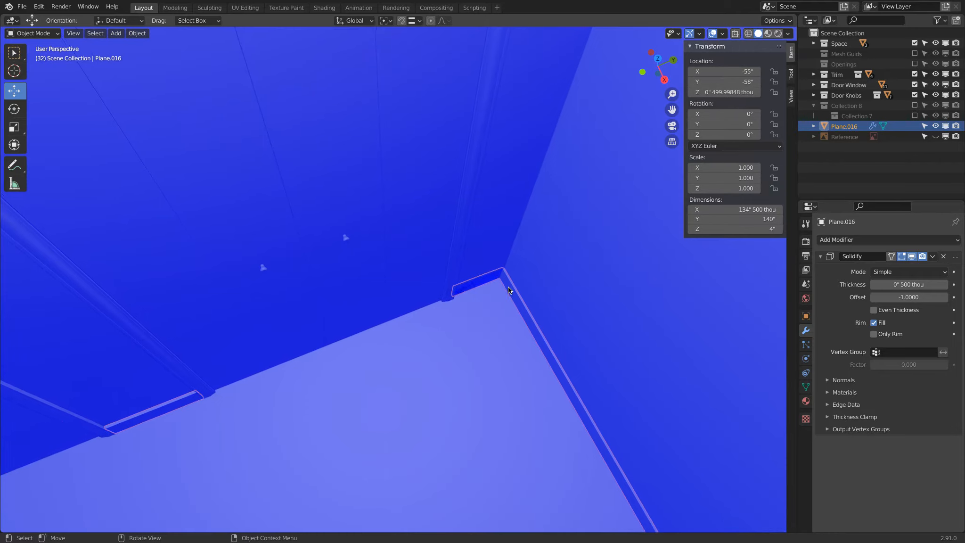
Step: Hide the room's walls and bring the baseboard corner on the opposite side of the room into close view
{"action": "left_click", "coordinate": [488, 247]}
{"action": "left_click", "coordinate": [513, 272]}
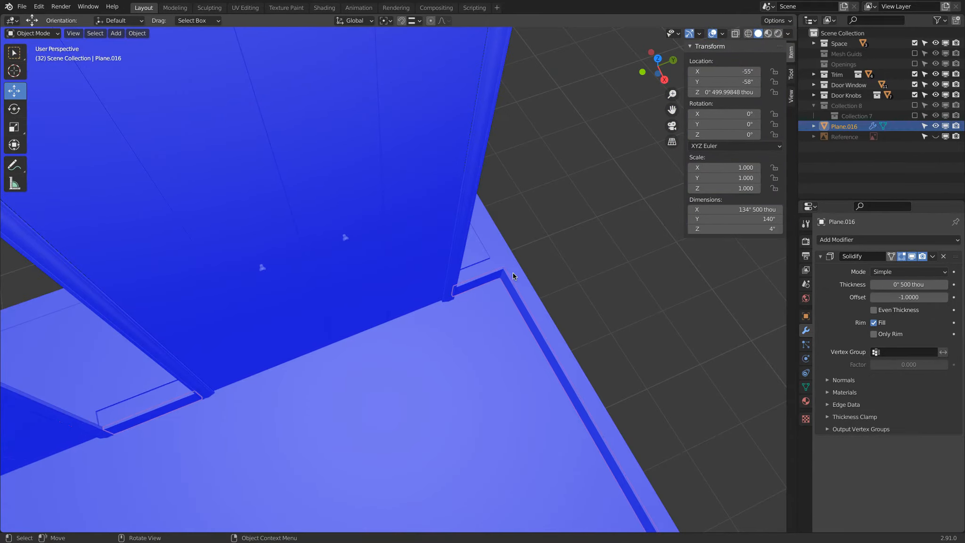
{"action": "scroll", "coordinate": [490, 268], "scroll_direction": "down", "scroll_amount": 5}
{"action": "middle_click_drag", "start_coordinate": [479, 268], "coordinate": [345, 290]}
{"action": "middle_click_drag", "start_coordinate": [494, 451], "coordinate": [418, 327], "text": "shift"}
{"action": "scroll", "coordinate": [418, 328], "scroll_direction": "up", "scroll_amount": 6}
{"action": "middle_click_drag", "start_coordinate": [419, 436], "coordinate": [429, 217], "text": "shift"}
{"action": "middle_click_drag", "start_coordinate": [364, 429], "coordinate": [379, 347]}
Step: Select the baseboard mesh in Edit Mode, recalculate its normals to the outside, and return to Object Mode
{"action": "key", "text": "Tab"}
{"action": "left_click", "coordinate": [395, 345], "text": "alt"}
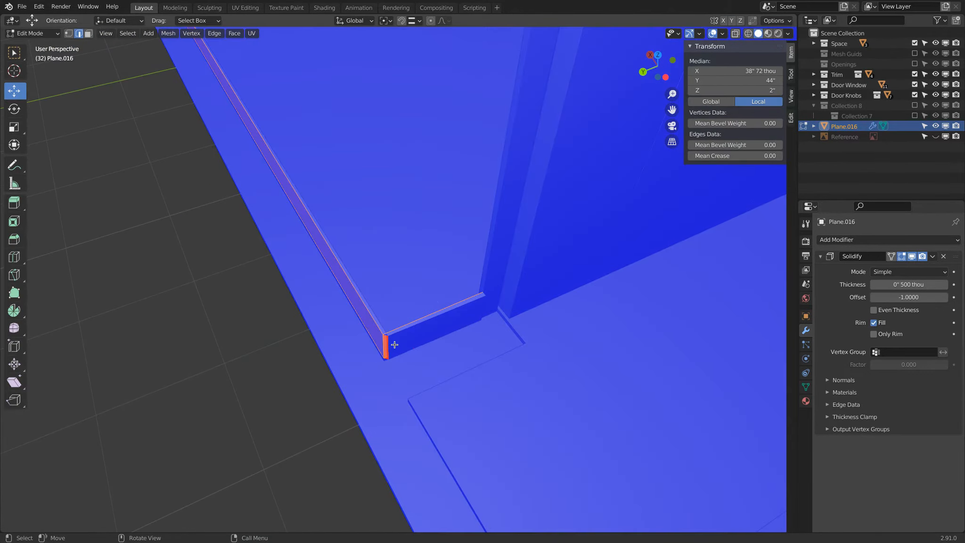
{"action": "scroll", "coordinate": [394, 303], "scroll_direction": "down", "scroll_amount": 5}
{"action": "key", "text": "shift+n"}
{"action": "middle_click_drag", "start_coordinate": [393, 303], "coordinate": [495, 301]}
{"action": "middle_click_drag", "start_coordinate": [315, 194], "coordinate": [396, 214]}
{"action": "key", "text": "Tab"}
{"action": "scroll", "coordinate": [268, 277], "scroll_direction": "up", "scroll_amount": 2}
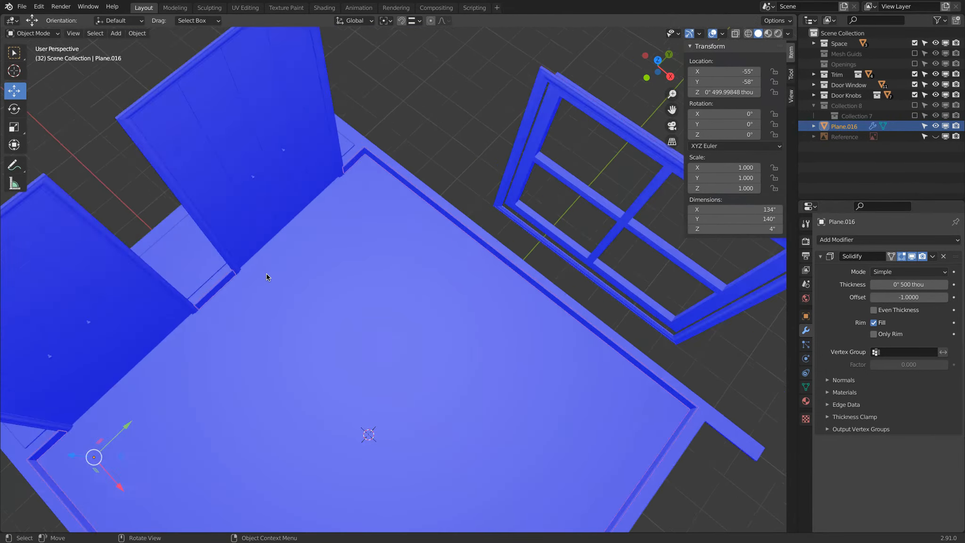
Step: Turn off the face orientation overlay in the view of the bedroom baseboard
{"action": "middle_click_drag", "start_coordinate": [266, 276], "coordinate": [405, 274]}
{"action": "key", "text": "q"}
{"action": "left_click", "coordinate": [411, 307]}
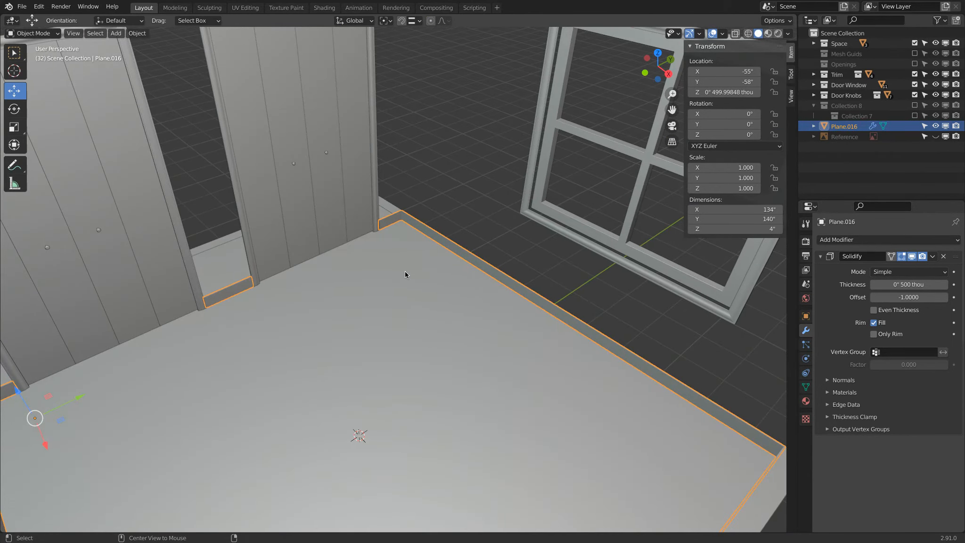
Step: Unhide all hidden objects and deselect everything so the baseboard shows within the room
{"action": "key", "text": "alt+h"}
{"action": "key", "text": "alt+a"}
{"action": "middle_click_drag", "start_coordinate": [410, 273], "coordinate": [397, 248]}
{"action": "scroll", "coordinate": [393, 199], "scroll_direction": "up", "scroll_amount": 4}
{"action": "scroll", "coordinate": [393, 199], "scroll_direction": "down", "scroll_amount": 1}
{"action": "middle_click_drag", "start_coordinate": [393, 199], "coordinate": [440, 187]}
{"action": "left_click", "coordinate": [446, 265]}
{"action": "key", "text": "q"}
{"action": "left_click", "coordinate": [562, 254]}
Step: Apply the Solidify modifier on the baseboard
{"action": "middle_click_drag", "start_coordinate": [562, 254], "coordinate": [506, 281]}
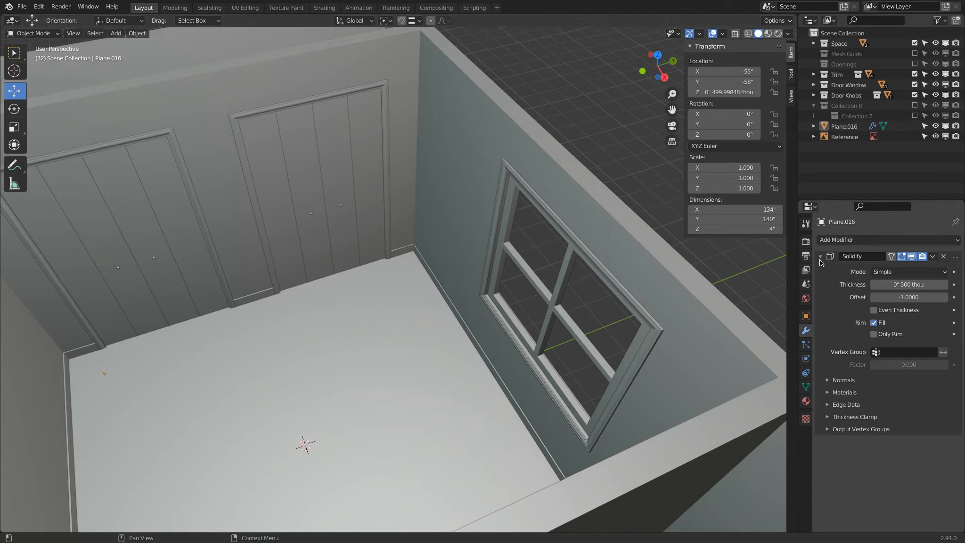
{"action": "left_click", "coordinate": [933, 256]}
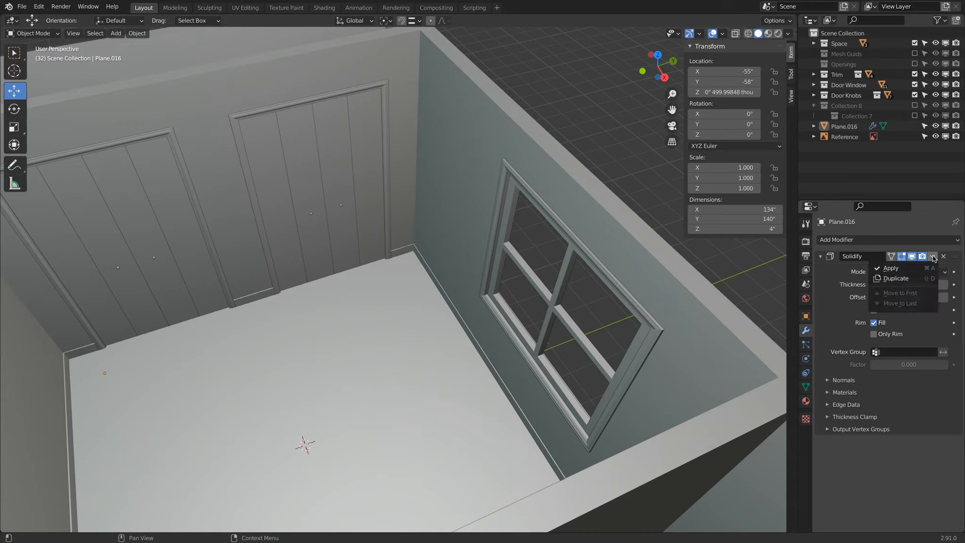
{"action": "left_click", "coordinate": [897, 269]}
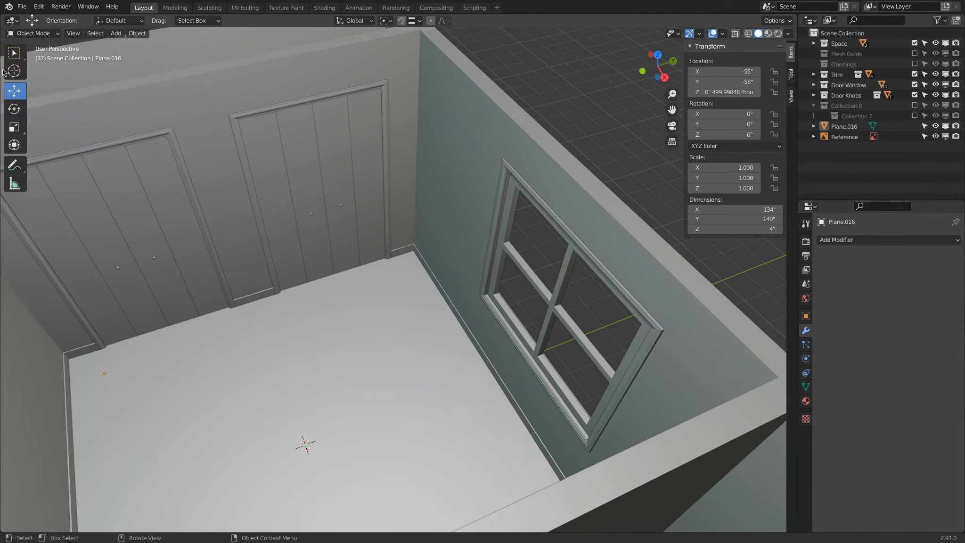
Step: In Edit Mode with wireframe display, select the room-facing top edges of all the baseboard segments
{"action": "key", "text": "Tab"}
{"action": "scroll", "coordinate": [325, 184], "scroll_direction": "up", "scroll_amount": 2}
{"action": "middle_click_drag", "start_coordinate": [334, 193], "coordinate": [311, 191]}
{"action": "key", "text": "shift+z"}
{"action": "left_click", "coordinate": [617, 264], "text": "alt"}
{"action": "left_click", "coordinate": [386, 243], "text": "alt+shift"}
{"action": "scroll", "coordinate": [170, 257], "scroll_direction": "up", "scroll_amount": 2}
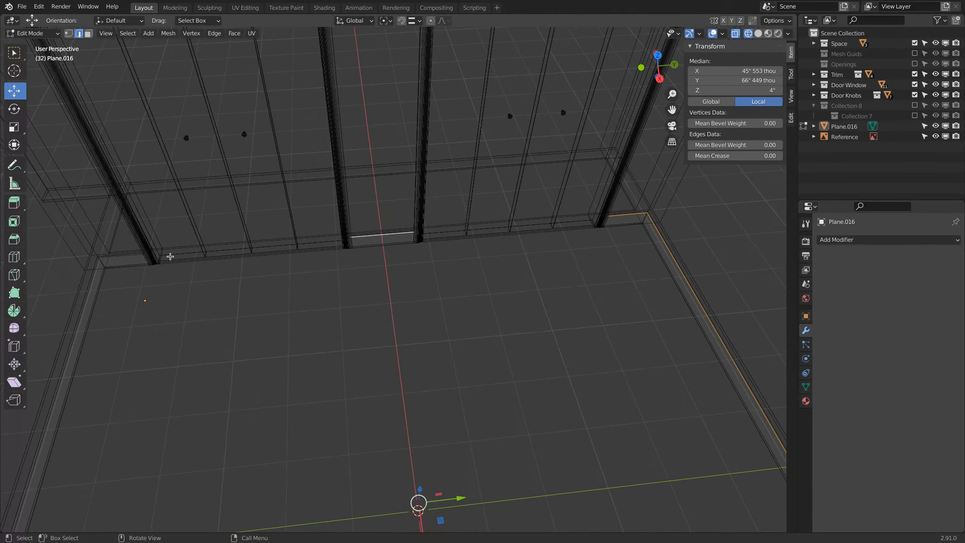
{"action": "left_click", "coordinate": [99, 263], "text": "alt+shift"}
{"action": "scroll", "coordinate": [104, 266], "scroll_direction": "down", "scroll_amount": 5}
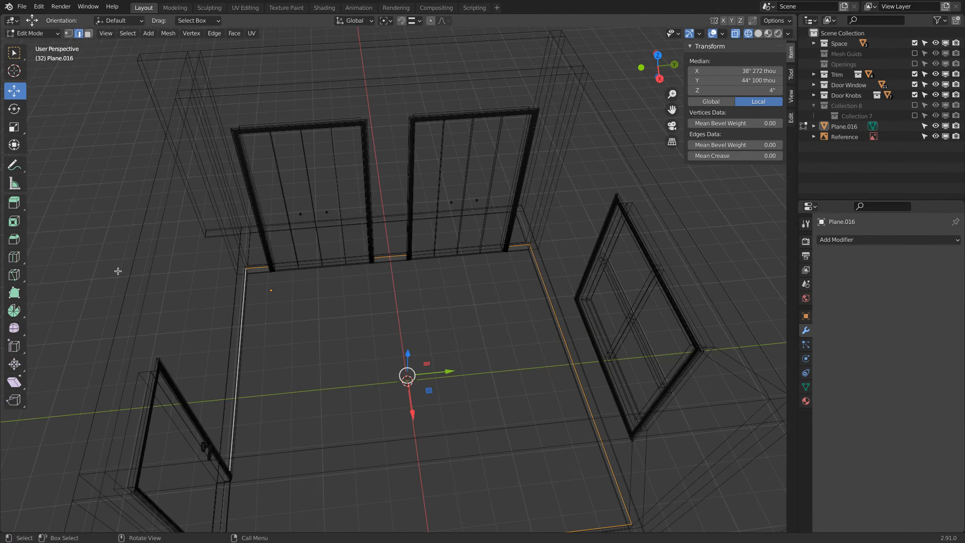
{"action": "scroll", "coordinate": [263, 301], "scroll_direction": "down", "scroll_amount": 1}
Step: Return to solid shading, raise the selected top edges' mean bevel weight, and go back to Object Mode
{"action": "key", "text": "shift+z"}
{"action": "middle_click_drag", "start_coordinate": [473, 338], "coordinate": [287, 231]}
{"action": "middle_click_drag", "start_coordinate": [288, 231], "coordinate": [301, 283], "text": "shift"}
{"action": "scroll", "coordinate": [302, 282], "scroll_direction": "up", "scroll_amount": 5}
{"action": "middle_click_drag", "start_coordinate": [302, 198], "coordinate": [415, 341], "text": "shift"}
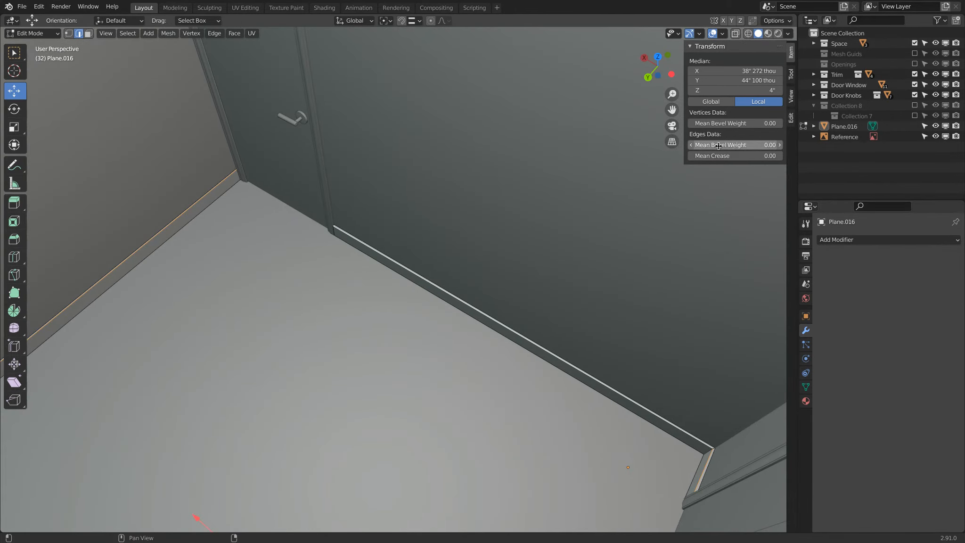
{"action": "left_click_drag", "start_coordinate": [718, 145], "coordinate": [963, 129]}
{"action": "key", "text": "Tab"}
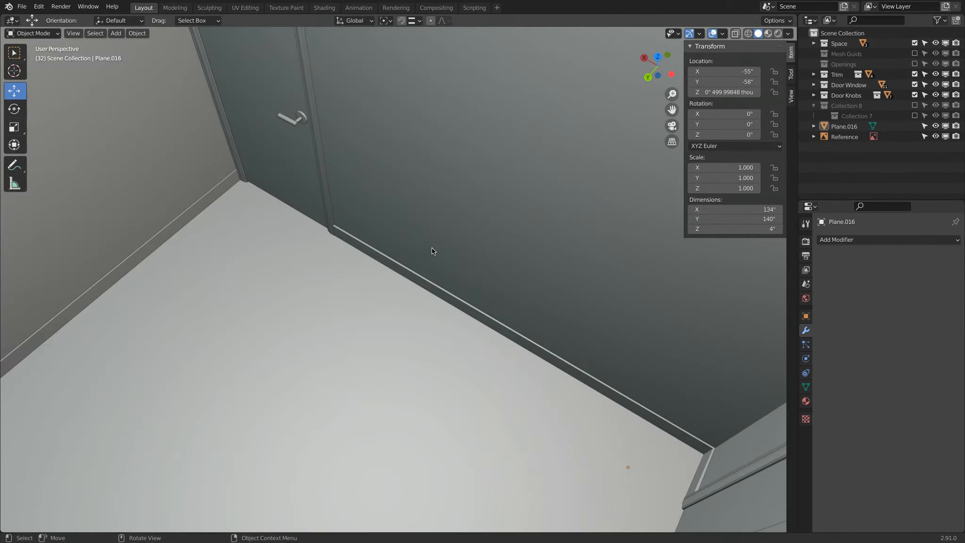
Step: Add a Bevel modifier to the baseboard and set its limit method to Weight
{"action": "left_click", "coordinate": [827, 239]}
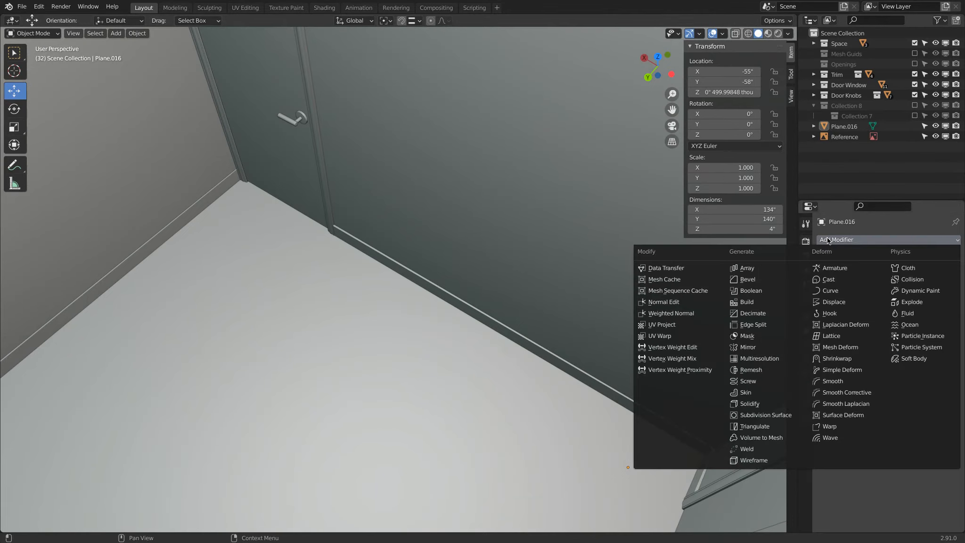
{"action": "left_click", "coordinate": [762, 280]}
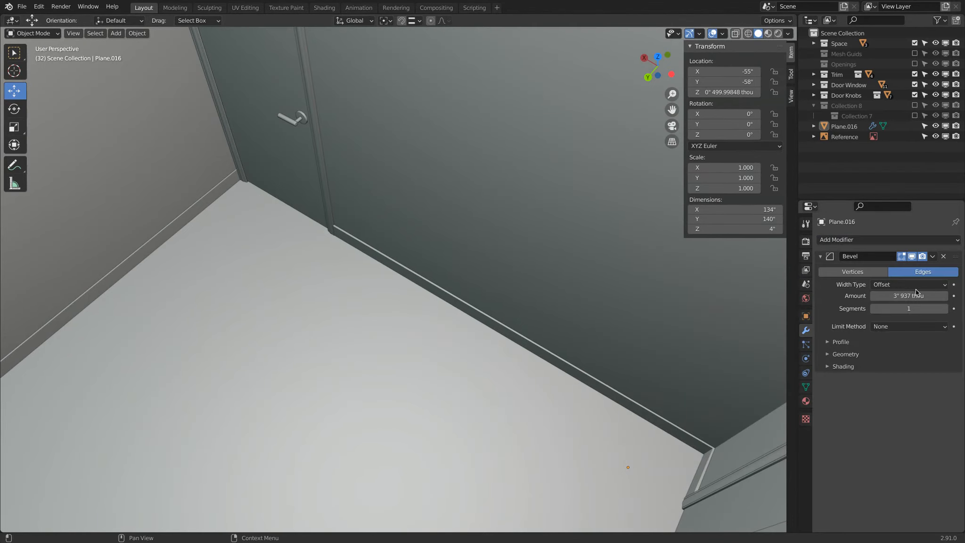
{"action": "left_click", "coordinate": [895, 322]}
{"action": "left_click", "coordinate": [900, 361]}
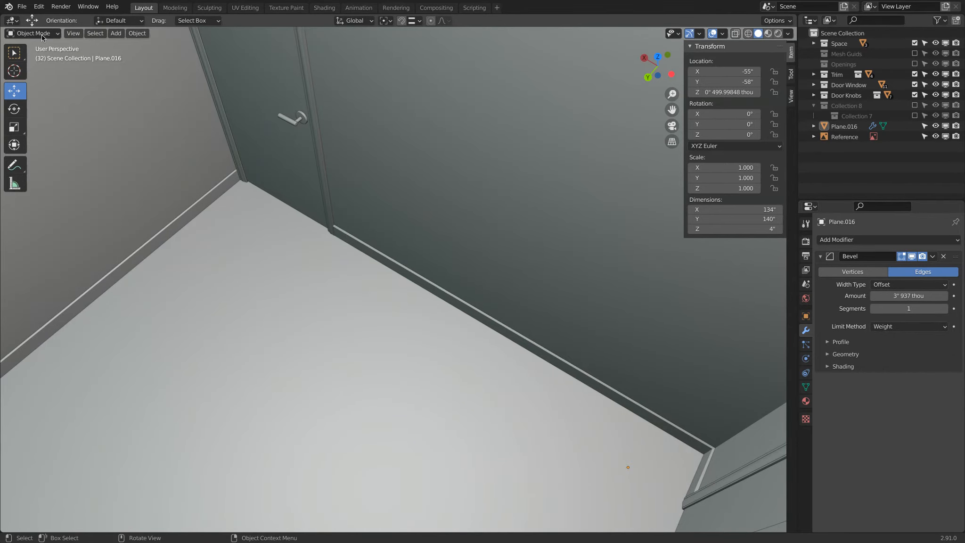
Step: Select only the baseboard, hide all other objects, and view the cut end of its profile up close
{"action": "key", "text": "shift+z"}
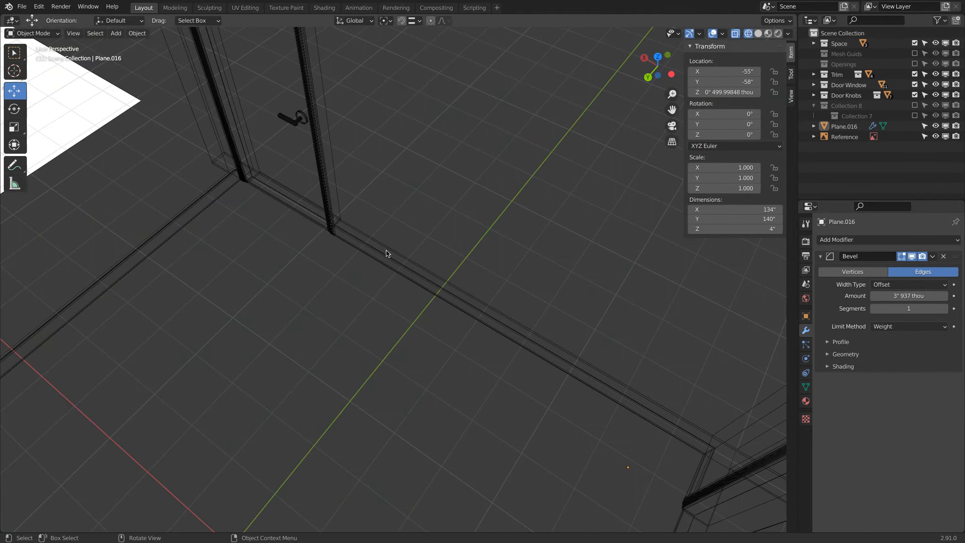
{"action": "scroll", "coordinate": [389, 238], "scroll_direction": "down", "scroll_amount": 6}
{"action": "middle_click_drag", "start_coordinate": [389, 239], "coordinate": [475, 245]}
{"action": "scroll", "coordinate": [473, 244], "scroll_direction": "up", "scroll_amount": 10}
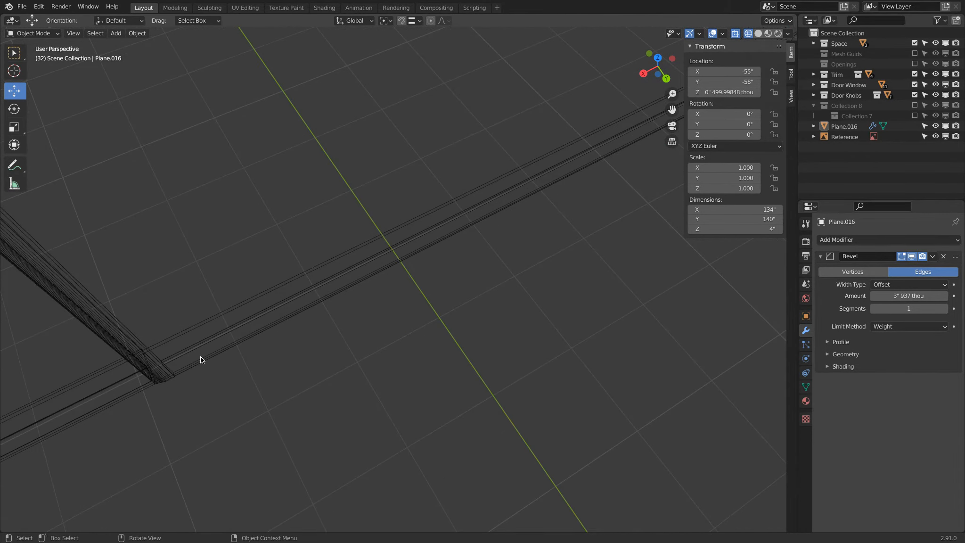
{"action": "left_click", "coordinate": [196, 352]}
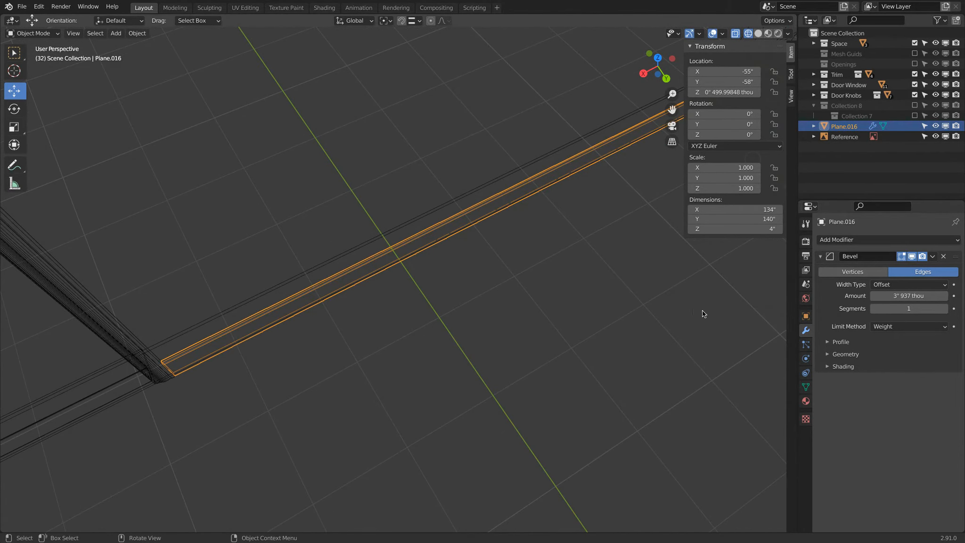
{"action": "key", "text": "shift+z"}
{"action": "left_click", "coordinate": [222, 330]}
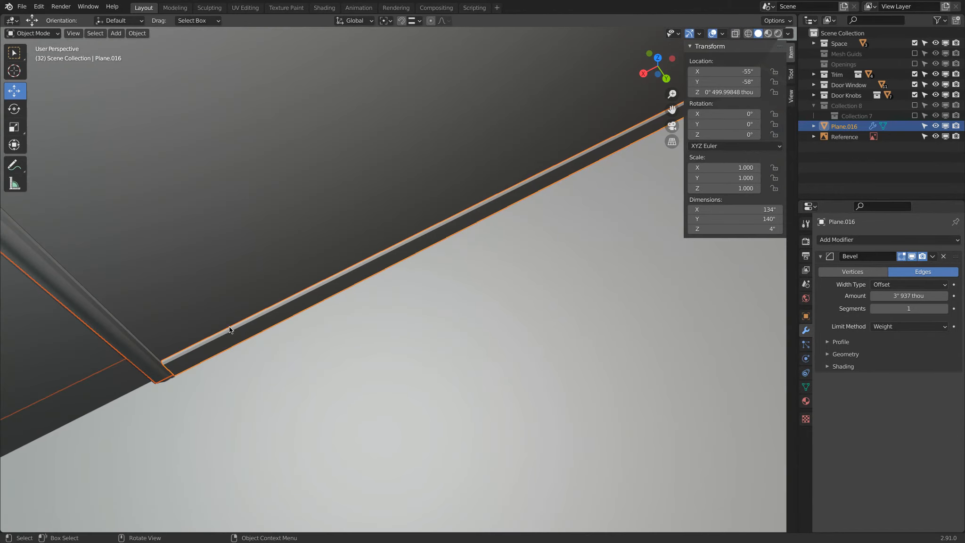
{"action": "left_click", "coordinate": [224, 337]}
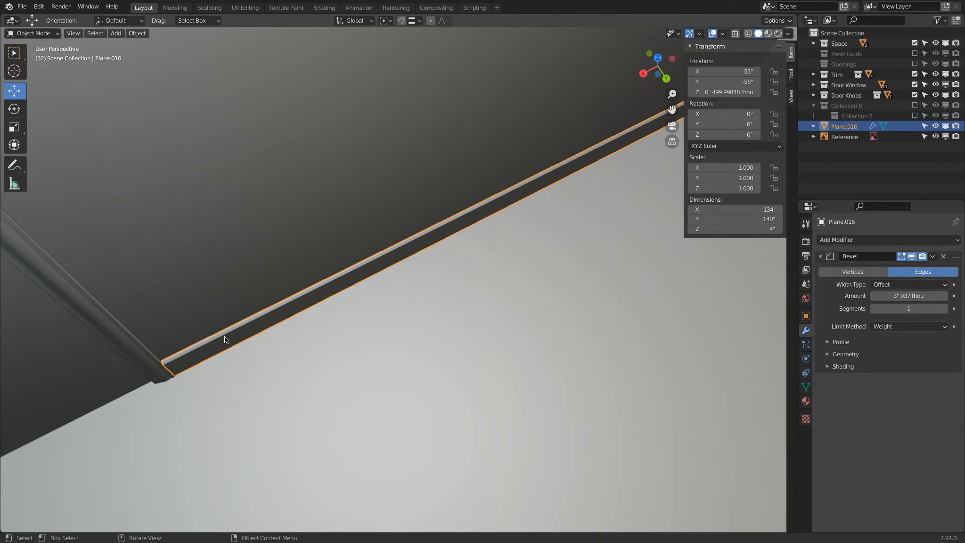
{"action": "key", "text": "shift+h"}
{"action": "middle_click_drag", "start_coordinate": [226, 336], "coordinate": [332, 279]}
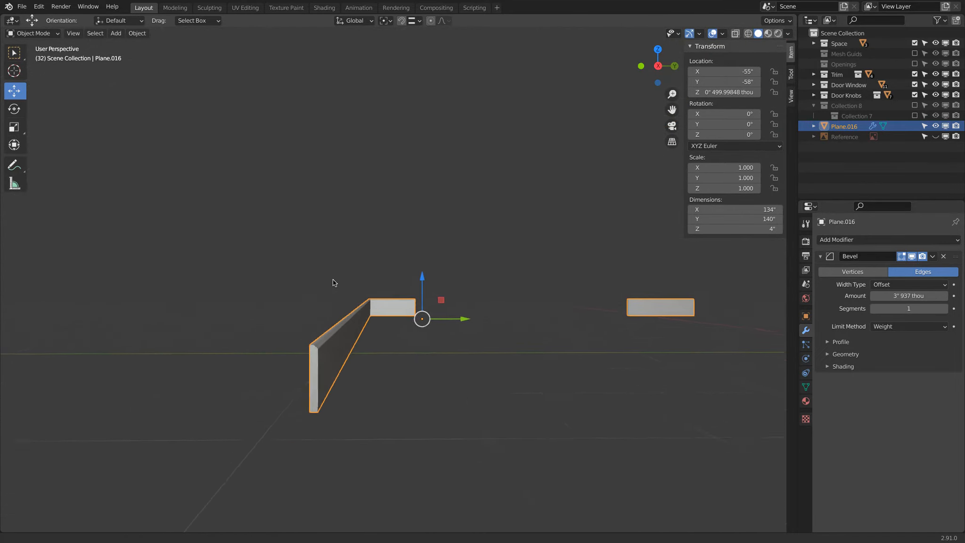
{"action": "scroll", "coordinate": [352, 330], "scroll_direction": "up", "scroll_amount": 1}
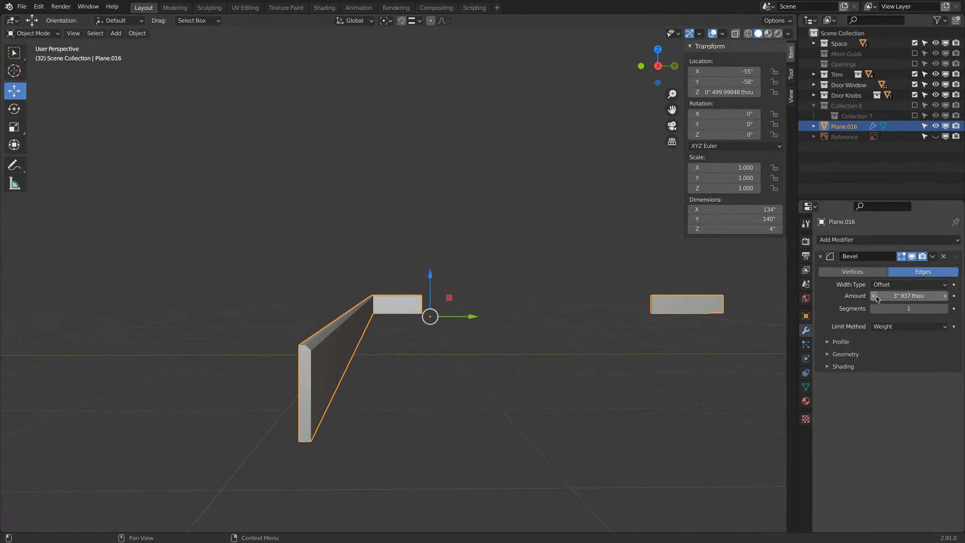
Step: Try different Bevel amounts on the baseboard, including 0.5", 0.25" and 0"
{"action": "left_click_drag", "start_coordinate": [893, 298], "coordinate": [869, 300]}
{"action": "left_click", "coordinate": [901, 298]}
{"action": "type", "text": ".5"}
{"action": "key", "text": "Return"}
{"action": "left_click", "coordinate": [897, 295]}
{"action": "type", "text": ".25"}
{"action": "key", "text": "Return"}
{"action": "left_click", "coordinate": [897, 296]}
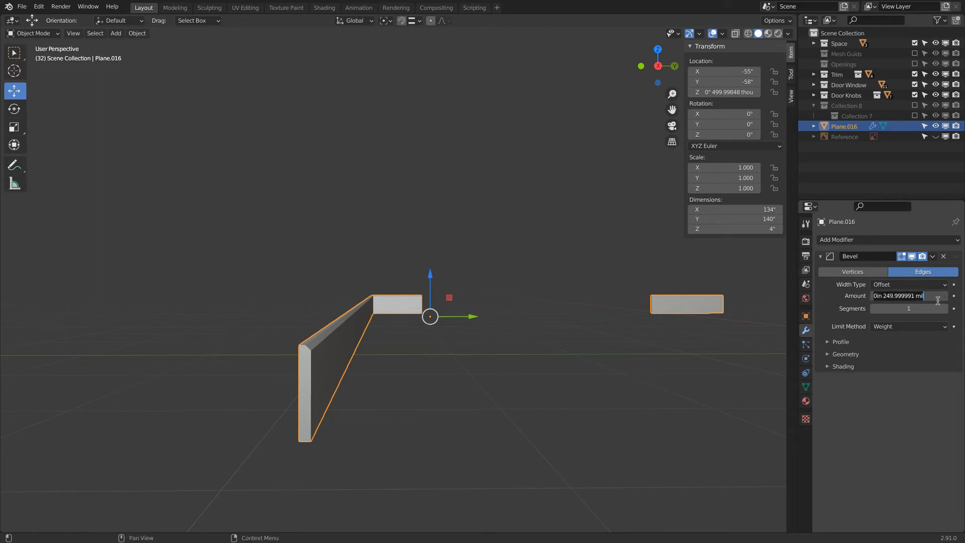
{"action": "type", "text": "0"}
{"action": "key", "text": "Return"}
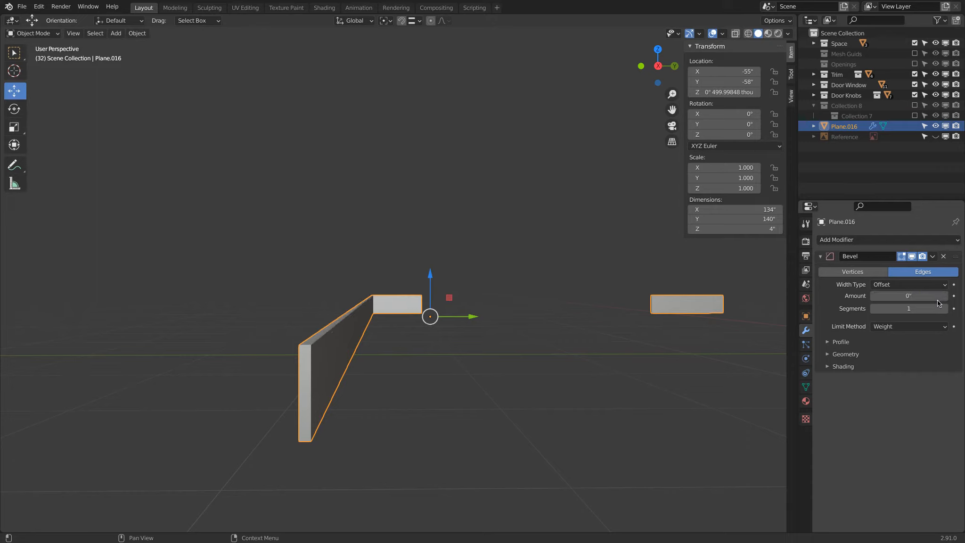
{"action": "left_click_drag", "start_coordinate": [917, 296], "coordinate": [960, 281]}
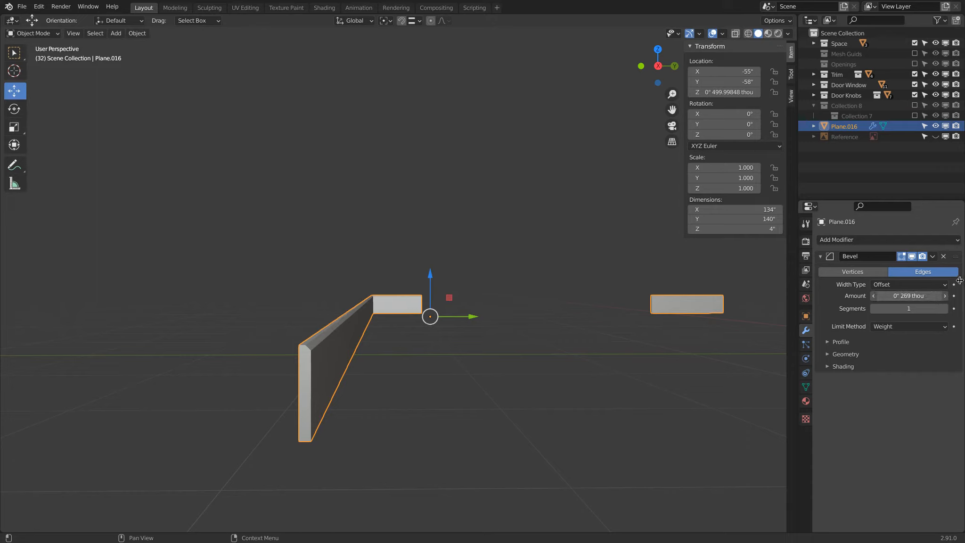
Step: Set the Bevel modifier's amount to 0.25"
{"action": "left_click", "coordinate": [906, 296]}
{"action": "key", "text": "BackSpace"}
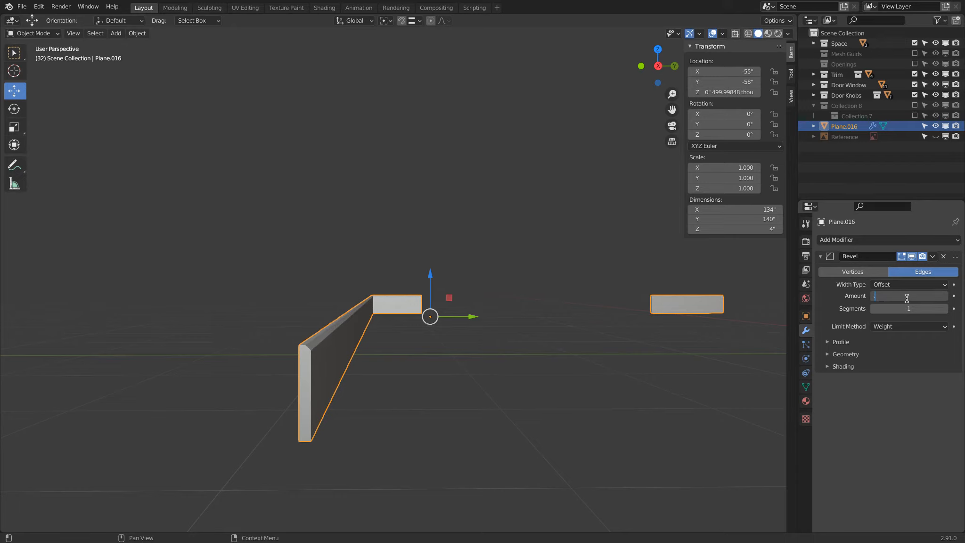
{"action": "type", "text": ".25"}
{"action": "key", "text": "Return"}
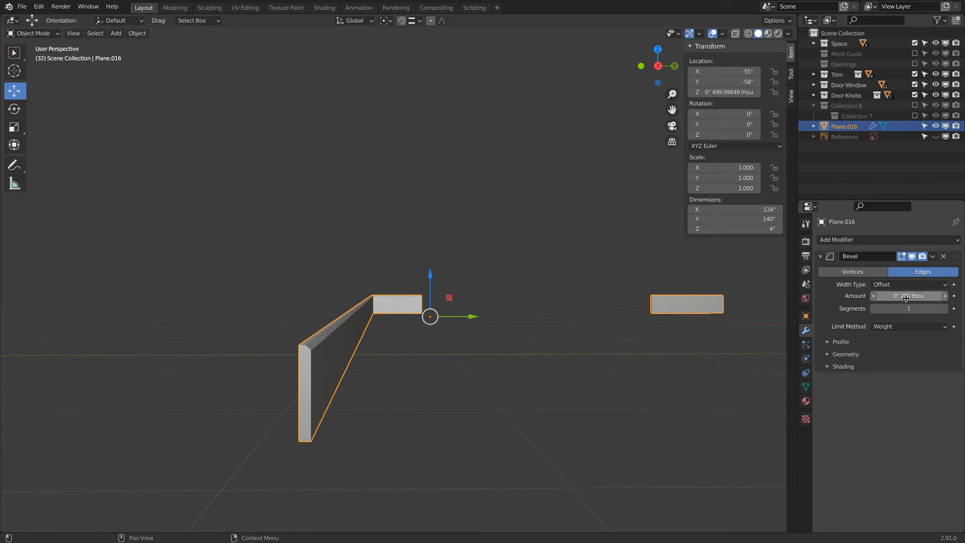
Step: Examine the Bevel modifier's width type, profile, geometry and shading options
{"action": "middle_click_drag", "start_coordinate": [543, 277], "coordinate": [363, 243]}
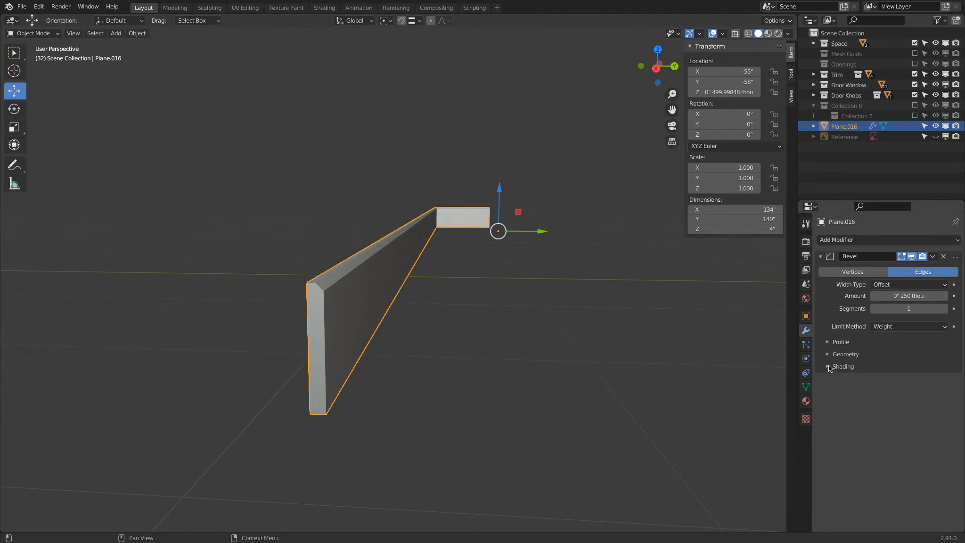
{"action": "left_click", "coordinate": [827, 342]}
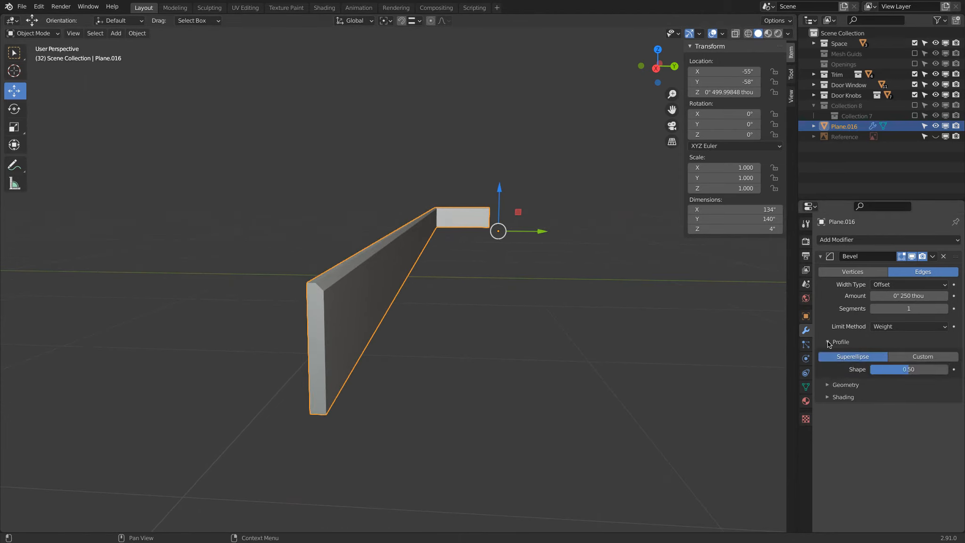
{"action": "left_click", "coordinate": [828, 343]}
{"action": "left_click", "coordinate": [827, 356]}
{"action": "left_click", "coordinate": [828, 356]}
{"action": "left_click", "coordinate": [827, 357]}
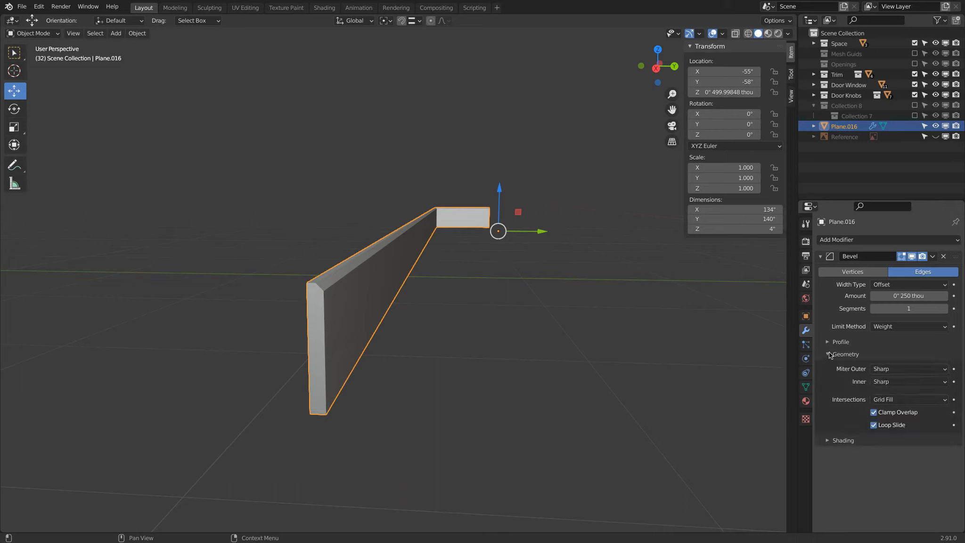
{"action": "left_click", "coordinate": [828, 355]}
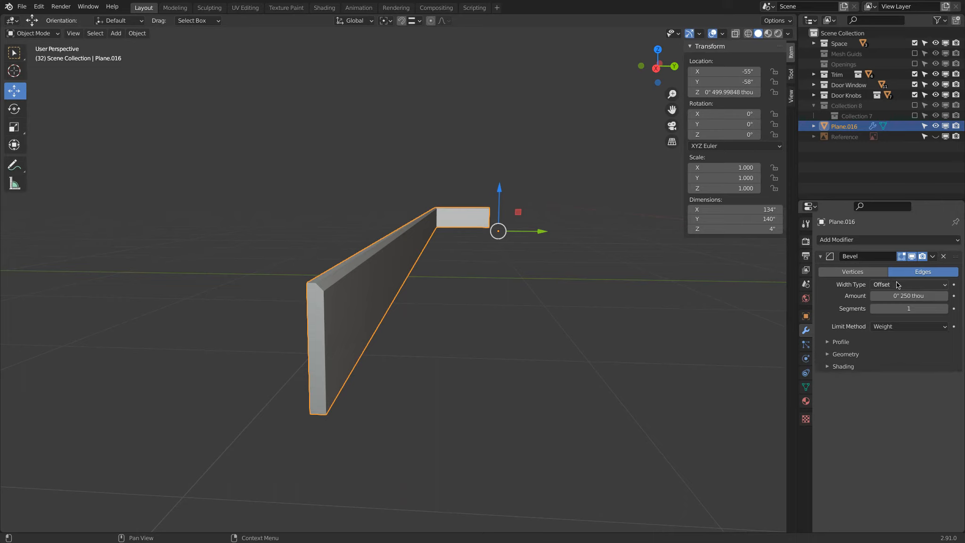
{"action": "left_click", "coordinate": [894, 284]}
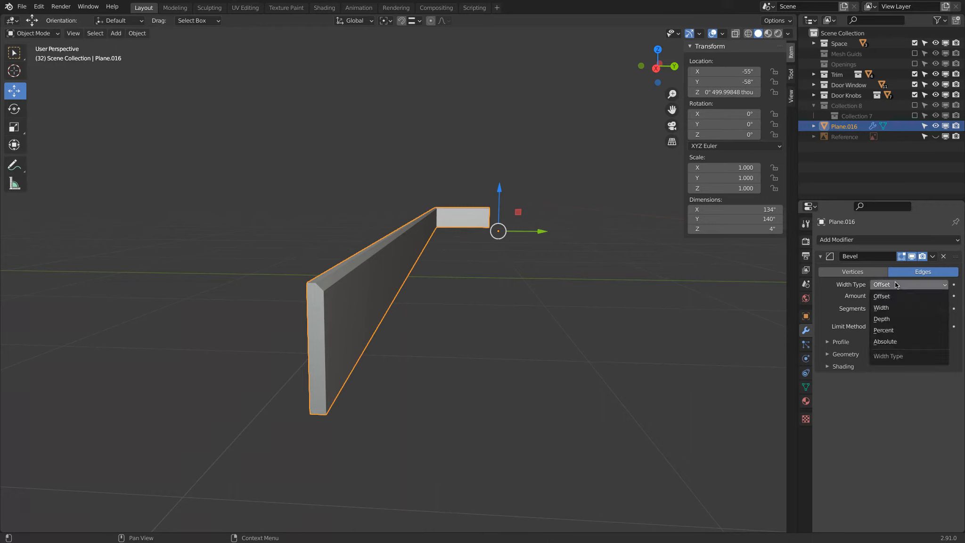
{"action": "left_click", "coordinate": [828, 366]}
{"action": "left_click", "coordinate": [827, 355]}
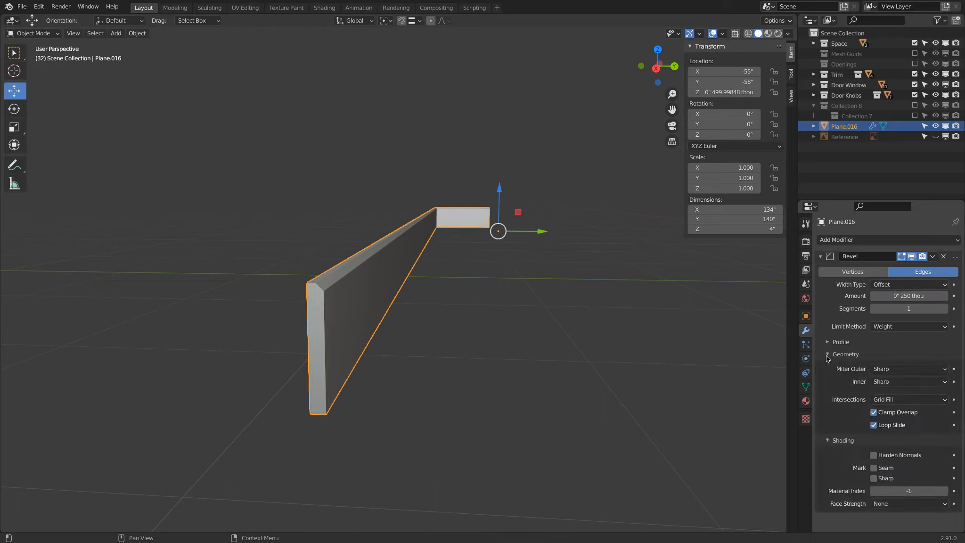
{"action": "left_click", "coordinate": [827, 356]}
{"action": "left_click", "coordinate": [828, 342]}
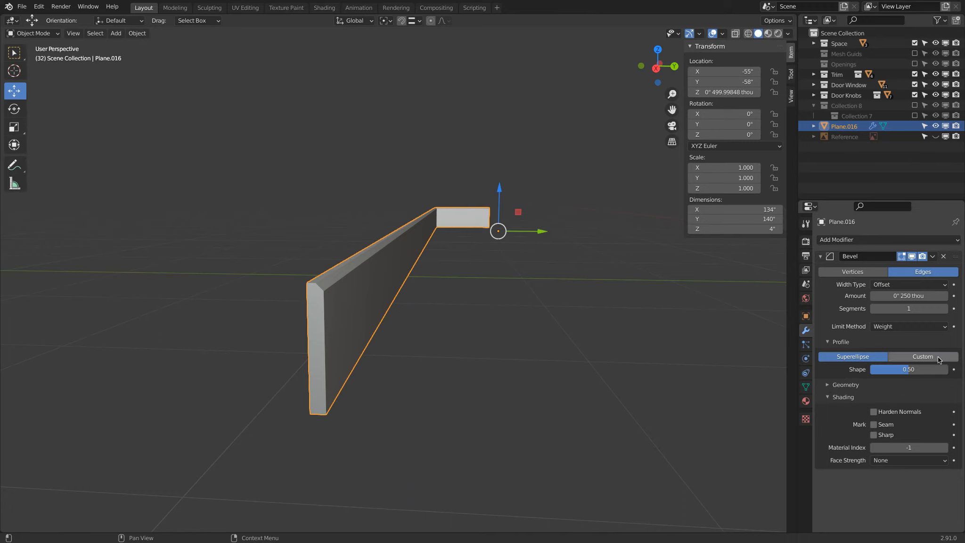
Step: Switch the bevel profile to Custom and set the segments to 10
{"action": "left_click", "coordinate": [892, 357]}
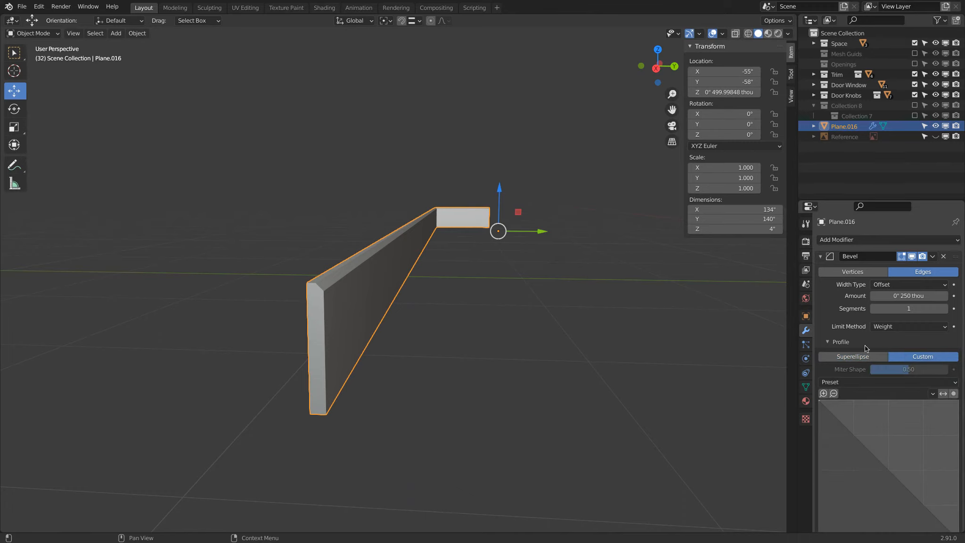
{"action": "left_click", "coordinate": [826, 342]}
{"action": "left_click", "coordinate": [828, 365]}
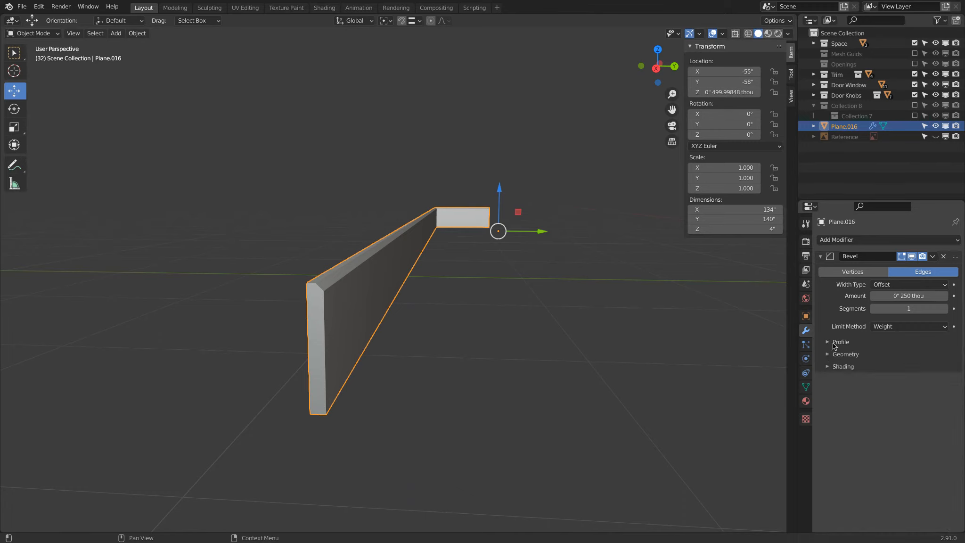
{"action": "left_click", "coordinate": [829, 342]}
{"action": "left_click", "coordinate": [856, 357]}
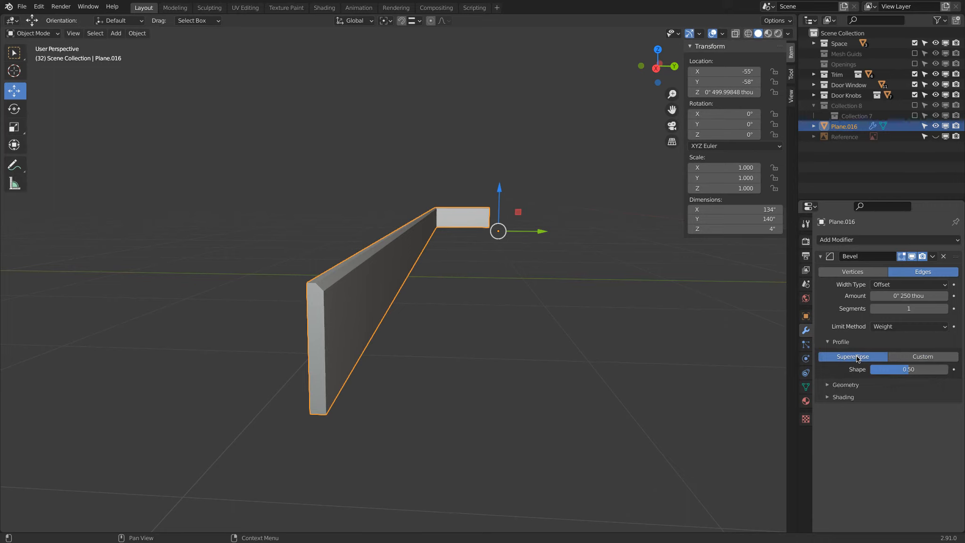
{"action": "left_click", "coordinate": [913, 357]}
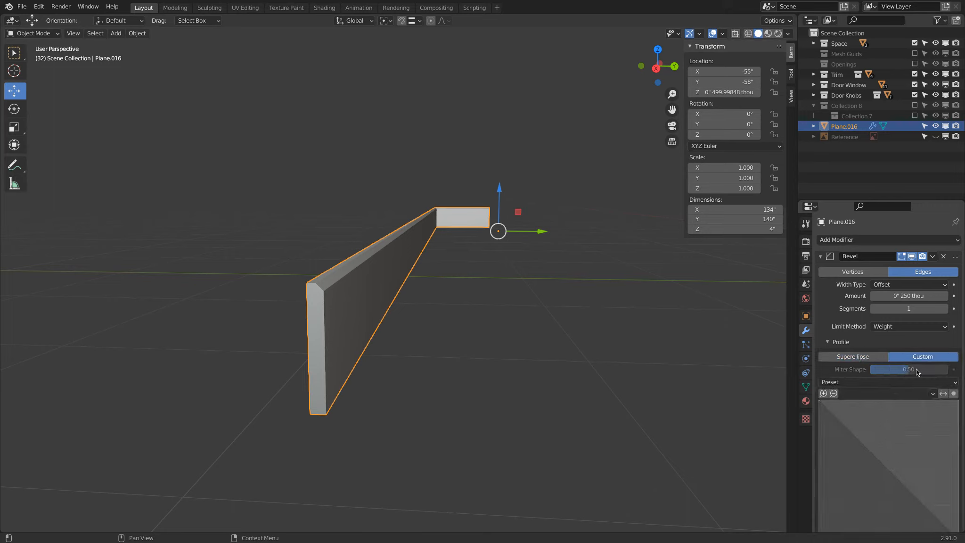
{"action": "left_click", "coordinate": [913, 310]}
{"action": "key", "text": "Return"}
Step: Add points to the custom bevel profile curve to form an S-shaped molding, with the lowest at about X 0.91, Y 0.28
{"action": "scroll", "coordinate": [865, 461], "scroll_direction": "down", "scroll_amount": 3}
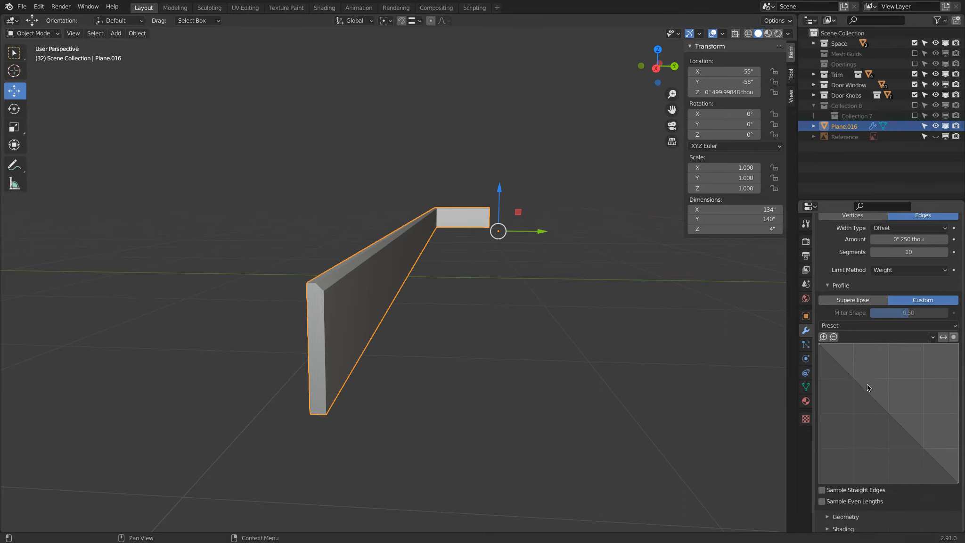
{"action": "left_click_drag", "start_coordinate": [851, 374], "coordinate": [886, 404]}
{"action": "left_click_drag", "start_coordinate": [931, 455], "coordinate": [946, 444]}
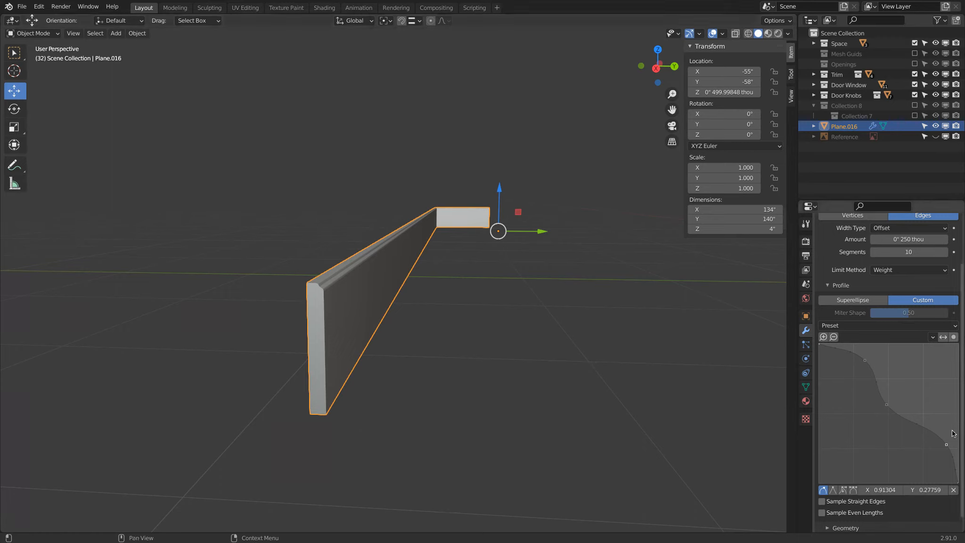
Step: Give the curve's uppermost added point a vector handle and move it to about X 0.79, Y 1.00
{"action": "left_click", "coordinate": [864, 359]}
{"action": "left_click", "coordinate": [832, 490]}
{"action": "left_click_drag", "start_coordinate": [865, 361], "coordinate": [929, 343]}
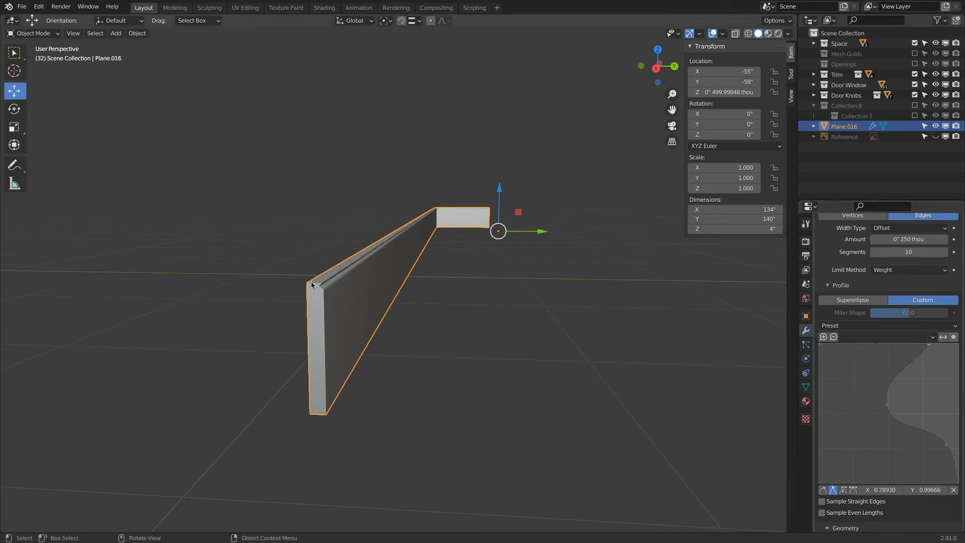